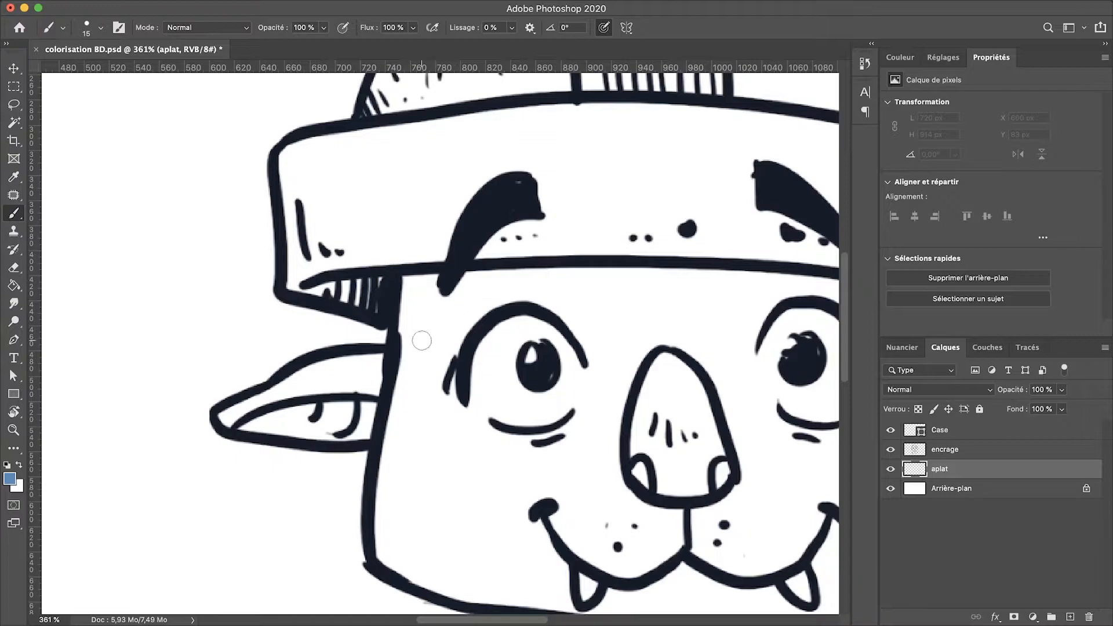
Fill the helmet, face and ears with blue on the aplat layer using a hard round brush set to 144 px.
scroll(427, 334, down, 3)
right_click(439, 324)
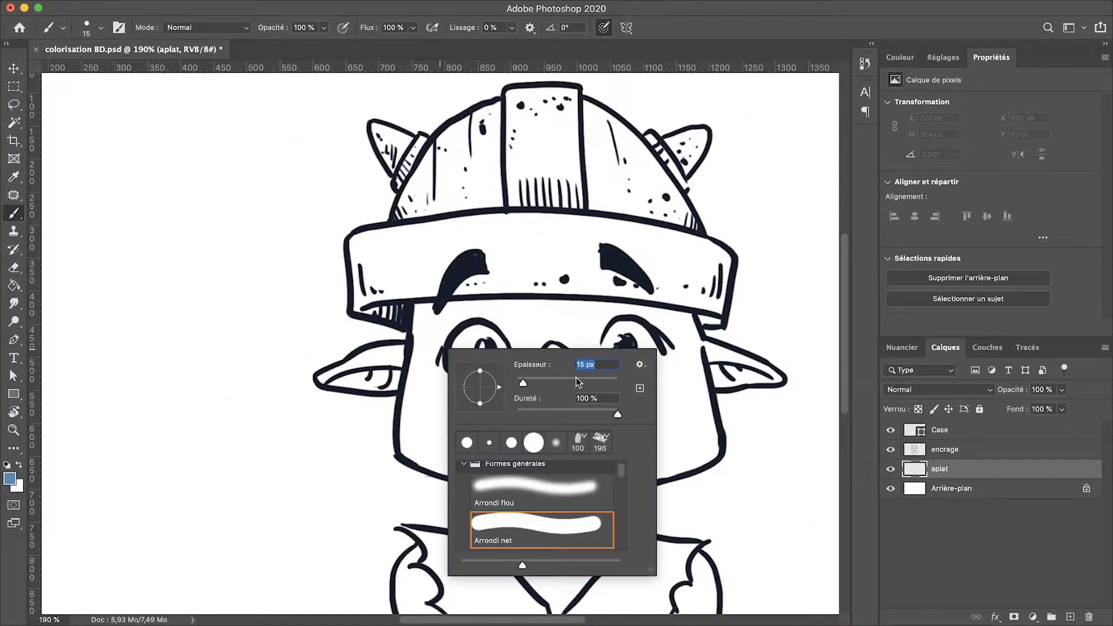
drag(577, 381, 597, 382)
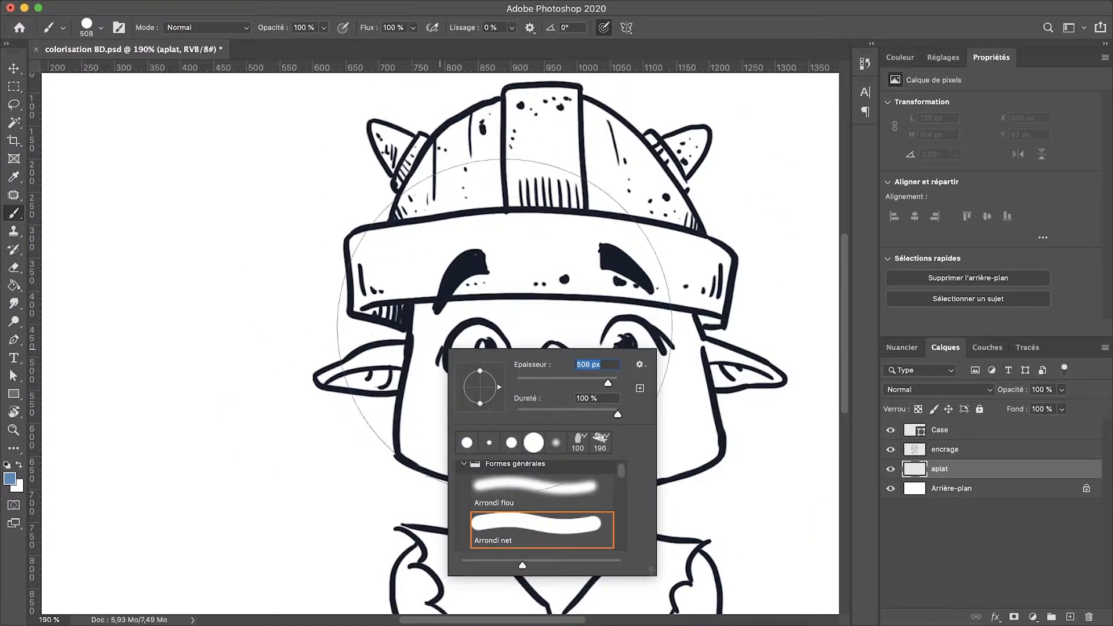
click(578, 381)
mouse_move(465, 251)
mouse_down()
mouse_move(435, 241)
mouse_move(385, 272)
mouse_move(376, 264)
mouse_move(482, 155)
mouse_move(588, 148)
mouse_move(666, 249)
mouse_move(707, 270)
mouse_move(652, 301)
mouse_move(666, 432)
mouse_move(770, 367)
mouse_move(698, 356)
mouse_move(672, 452)
mouse_move(470, 444)
mouse_move(440, 390)
mouse_move(492, 261)
mouse_move(551, 191)
mouse_move(556, 359)
mouse_move(527, 371)
mouse_up()
mouse_move(552, 191)
mouse_down()
mouse_move(703, 120)
mouse_move(646, 169)
mouse_move(653, 145)
mouse_up()
mouse_move(536, 101)
mouse_down()
mouse_move(603, 101)
mouse_move(641, 145)
mouse_up()
mouse_move(438, 148)
mouse_down()
mouse_move(471, 99)
mouse_move(372, 149)
mouse_move(385, 174)
mouse_move(443, 186)
mouse_move(371, 226)
mouse_move(348, 270)
mouse_move(374, 325)
mouse_up()
mouse_move(325, 379)
mouse_down()
mouse_move(400, 366)
mouse_move(356, 366)
mouse_move(405, 389)
mouse_move(408, 374)
mouse_move(410, 450)
mouse_move(454, 455)
mouse_up()
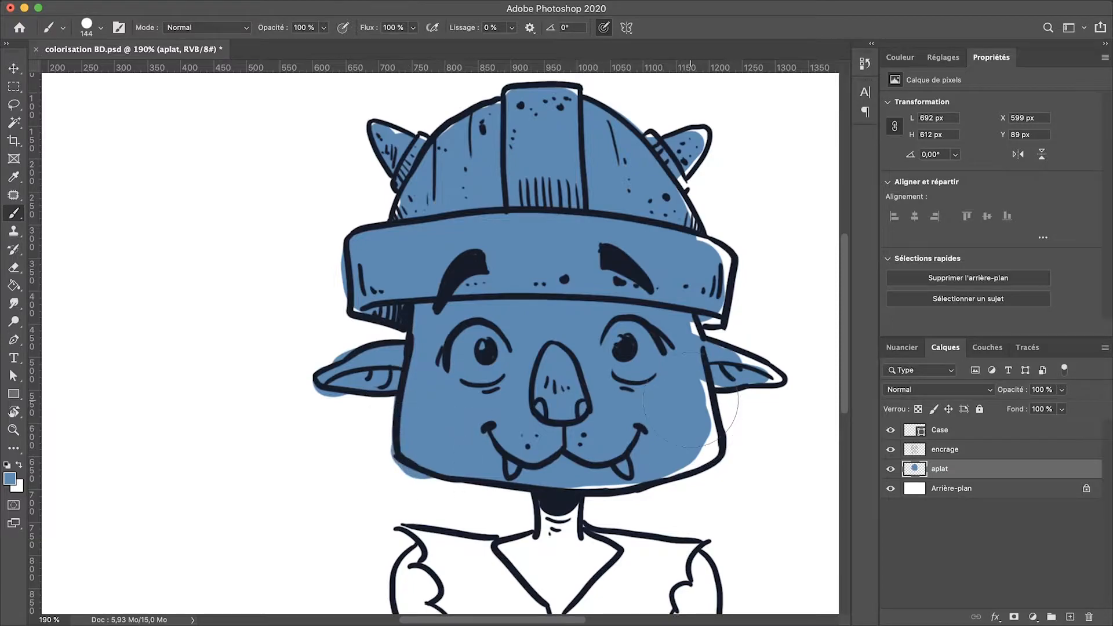
mouse_move(690, 402)
mouse_down()
mouse_move(713, 447)
mouse_move(637, 489)
mouse_up()
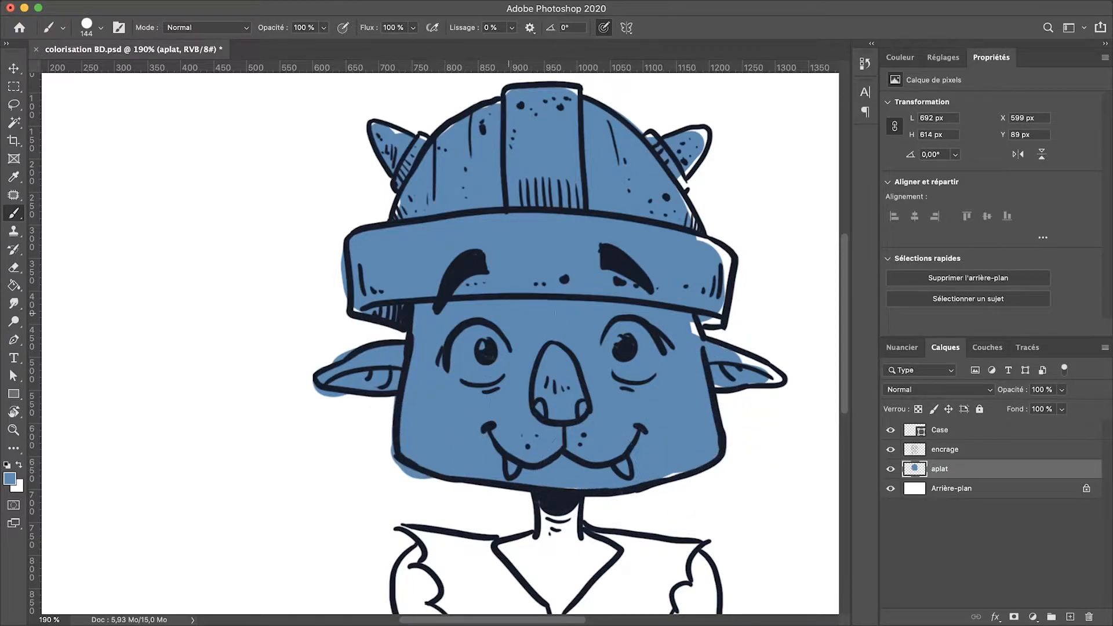
Paint the character's neck, torso and sleeves roughly in blue with the large brush.
drag(488, 458, 430, 271)
mouse_move(498, 333)
mouse_down()
mouse_move(498, 408)
mouse_move(533, 373)
mouse_move(620, 392)
mouse_move(641, 447)
mouse_move(603, 467)
mouse_move(374, 470)
mouse_up()
mouse_move(377, 371)
mouse_down()
mouse_move(360, 481)
mouse_move(370, 372)
mouse_move(483, 377)
mouse_move(387, 413)
mouse_move(564, 409)
mouse_move(613, 429)
mouse_move(585, 386)
mouse_up()
Fill the left sleeve up to its outline with a 48 px brush and erase the blue overflow below the panel frame.
scroll(442, 360, up, 3)
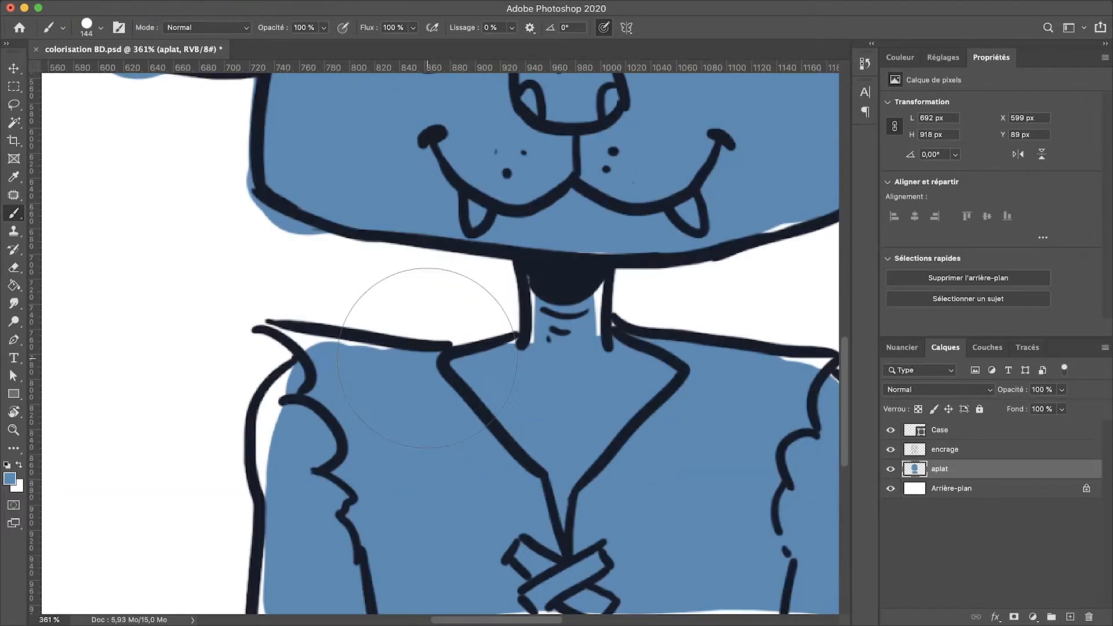
right_click(455, 407)
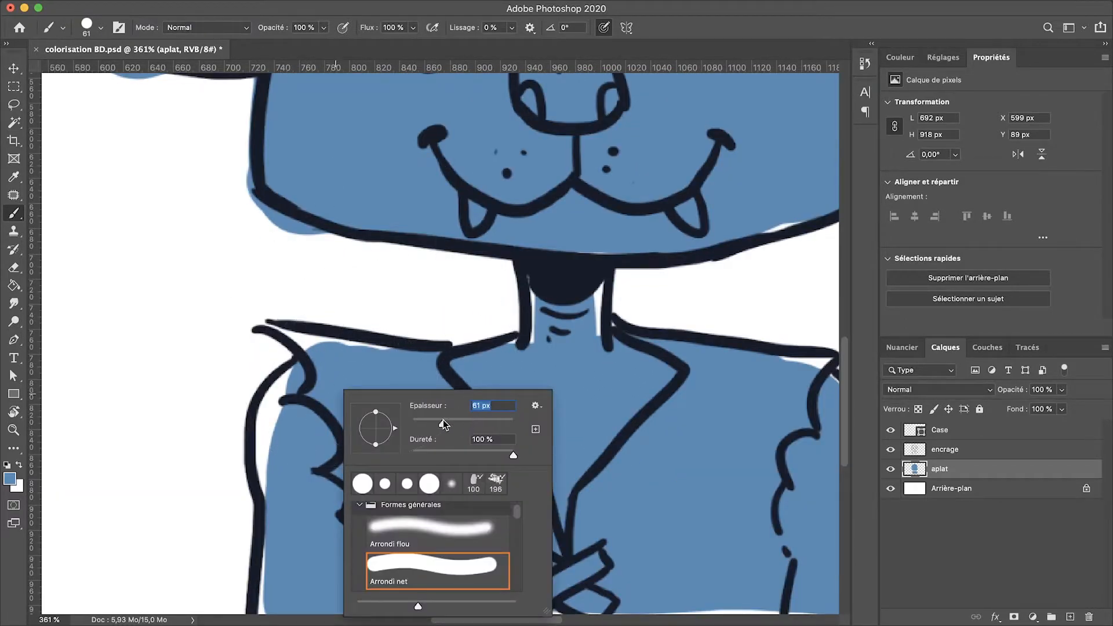
click(285, 380)
mouse_move(287, 378)
mouse_down()
mouse_move(263, 414)
mouse_move(270, 486)
mouse_up()
scroll(273, 498, down, 5)
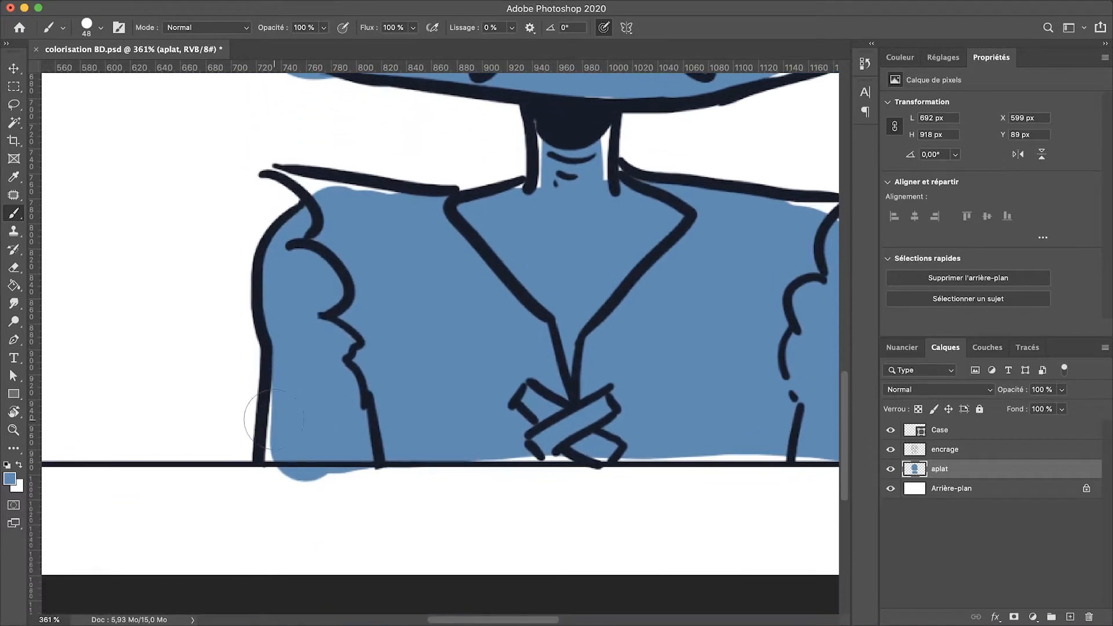
key(e)
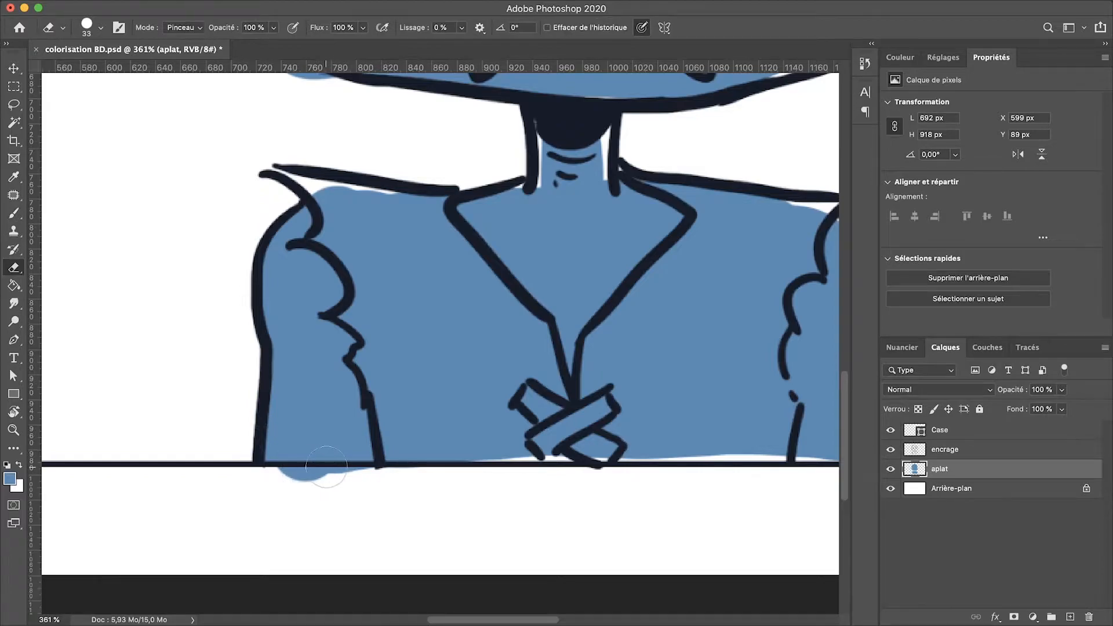
drag(371, 468, 273, 472)
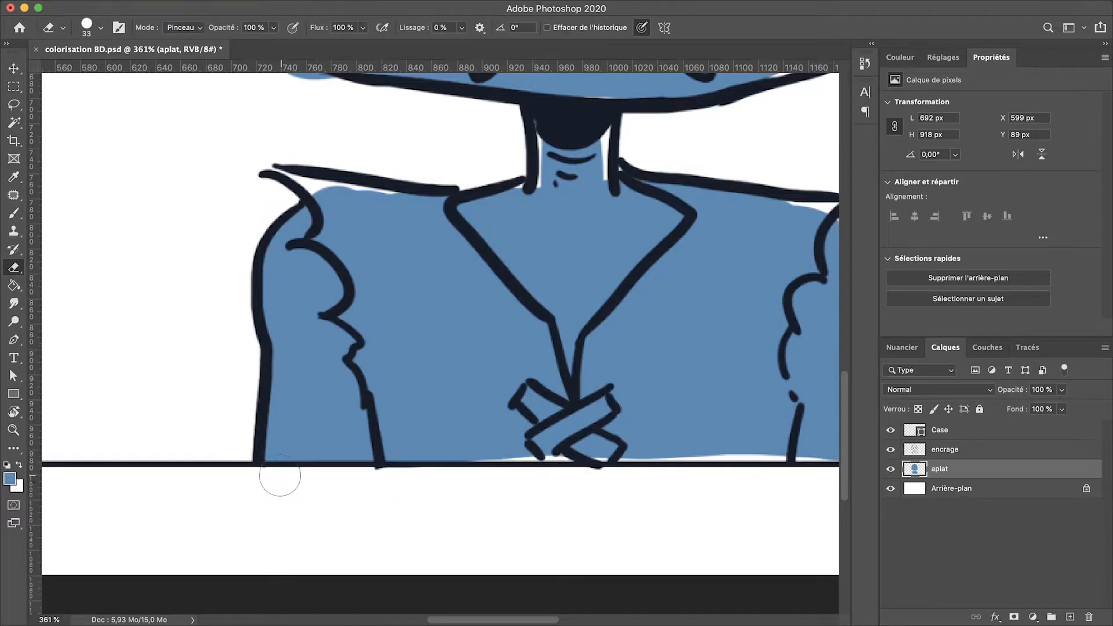
Fill the white gaps in blue along the left shoulder, the neck and the torso's lower edge at the panel frame.
key(b)
mouse_move(325, 177)
mouse_down()
mouse_move(283, 173)
mouse_move(315, 191)
mouse_move(353, 192)
mouse_up()
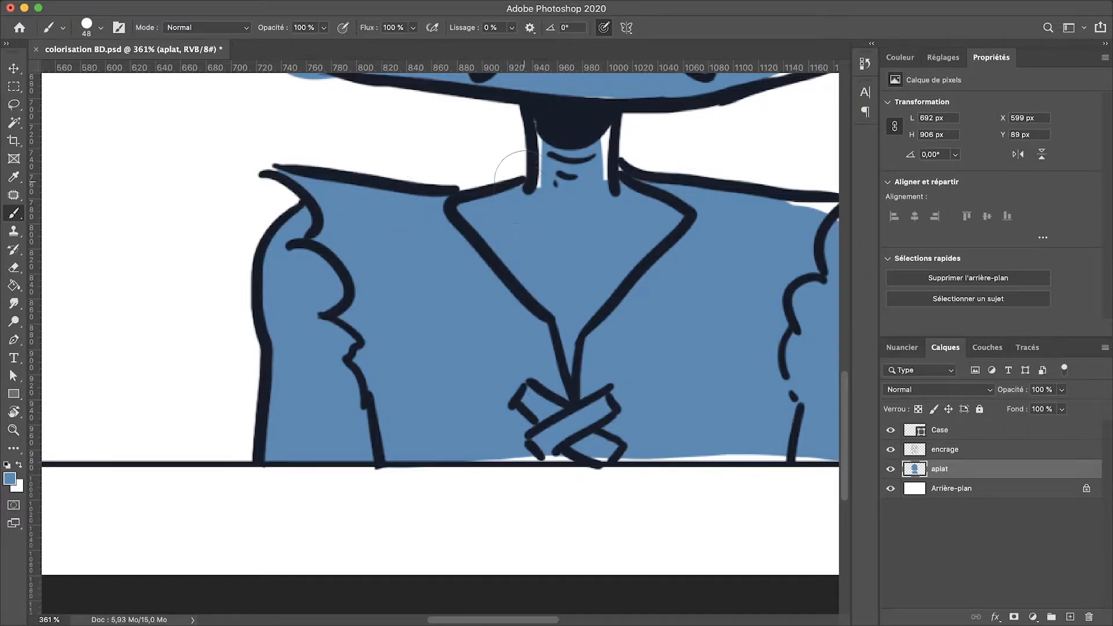
mouse_move(523, 179)
mouse_down()
mouse_move(538, 122)
mouse_move(537, 202)
mouse_move(604, 122)
mouse_move(603, 184)
mouse_up()
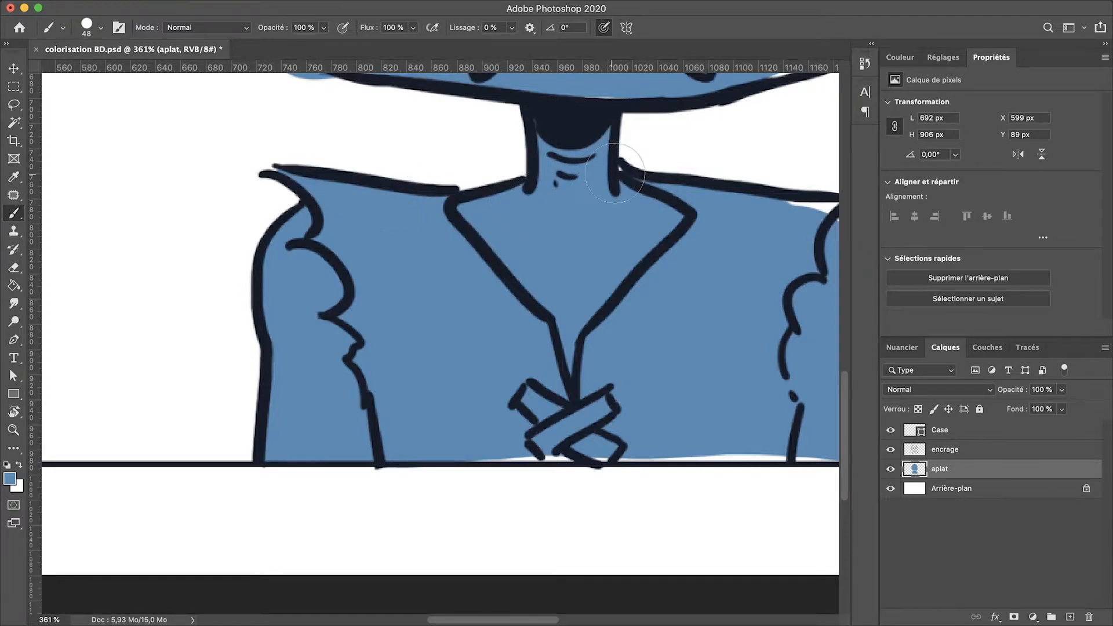
drag(586, 468, 478, 453)
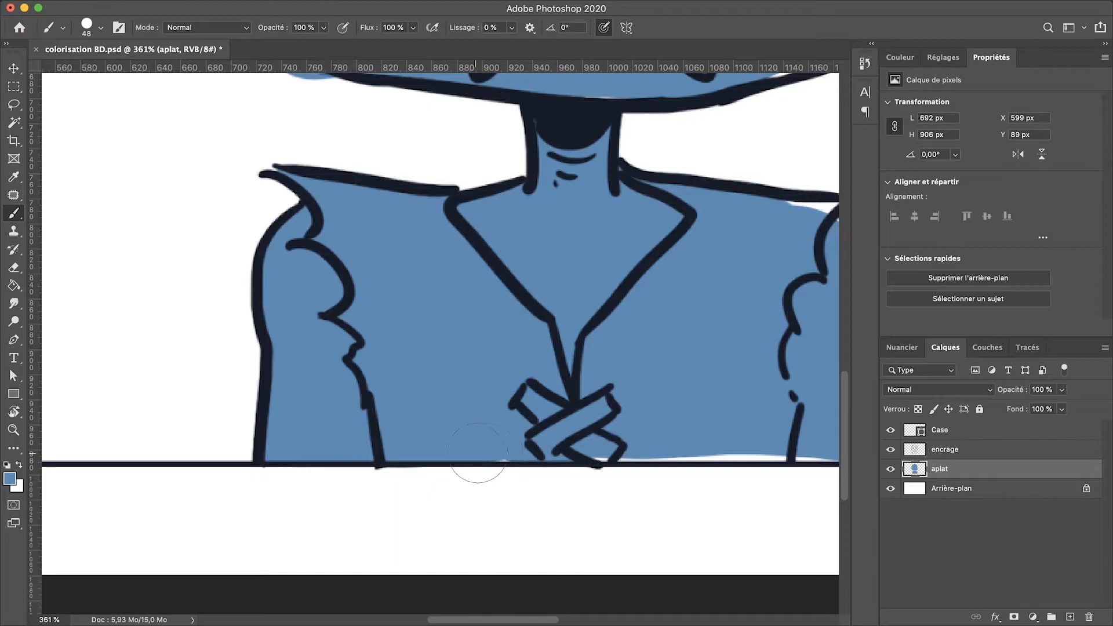
mouse_move(555, 451)
mouse_down()
mouse_move(619, 431)
mouse_move(360, 431)
mouse_up()
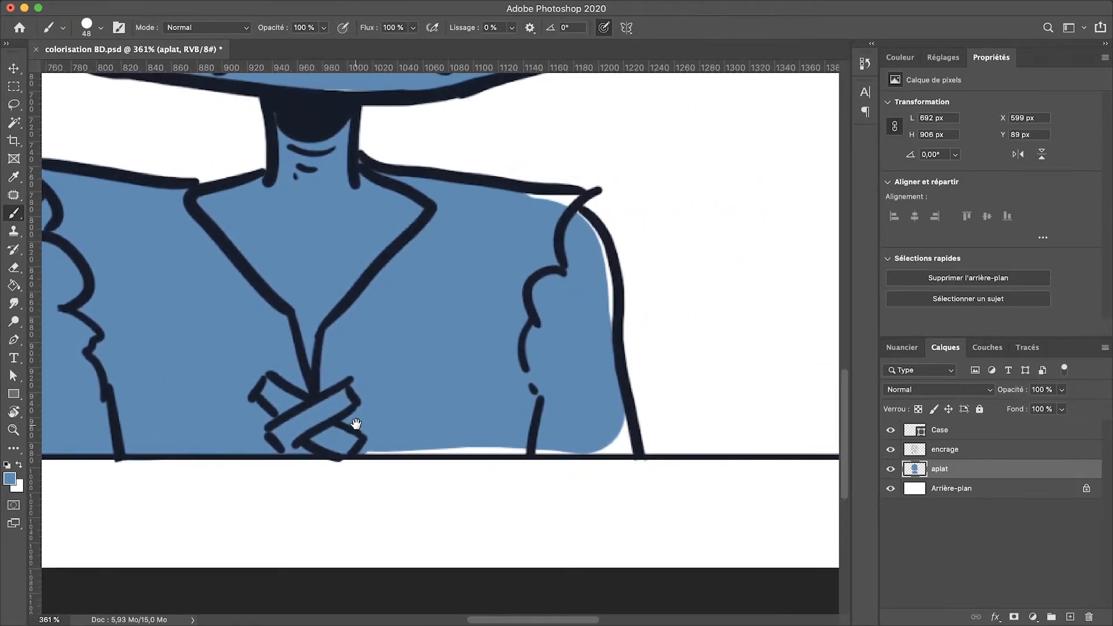
drag(513, 455, 378, 453)
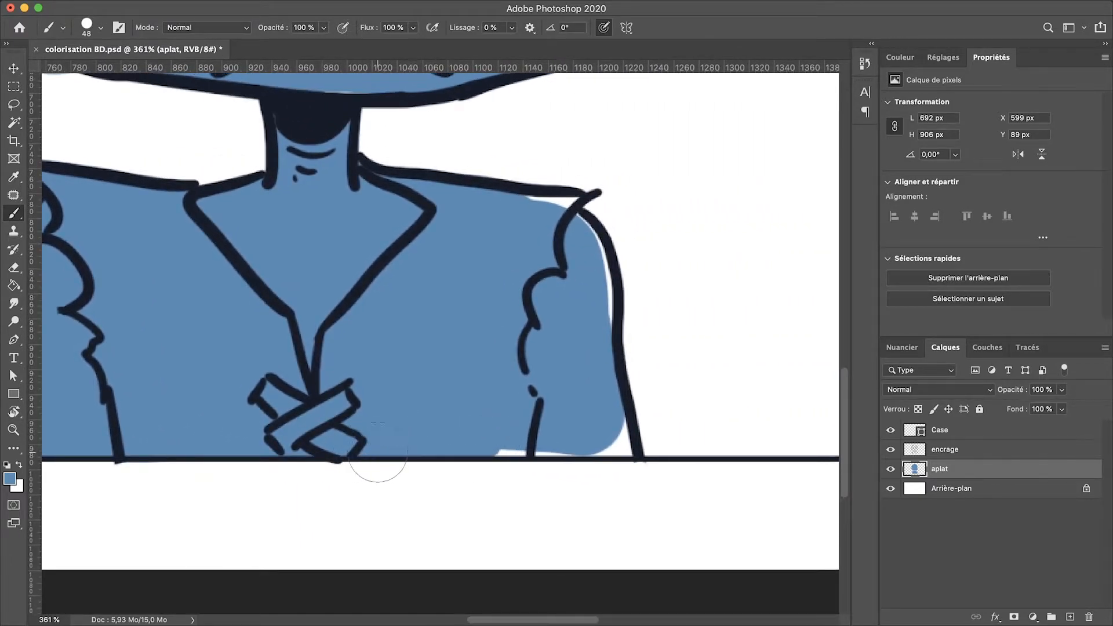
Fill the remaining white gaps on the right shoulder and right sleeve with blue up to the ink outline.
mouse_move(622, 435)
mouse_down()
mouse_move(616, 458)
mouse_move(504, 455)
mouse_move(576, 420)
mouse_up()
mouse_move(574, 212)
mouse_down()
mouse_move(594, 250)
mouse_move(603, 333)
mouse_up()
drag(534, 305, 572, 395)
Reduce the brush to 26 px and fill the gaps at the right side of the jaw and in the right ear.
mouse_move(603, 279)
mouse_down()
mouse_move(613, 288)
mouse_move(579, 290)
mouse_up()
right_click(530, 348)
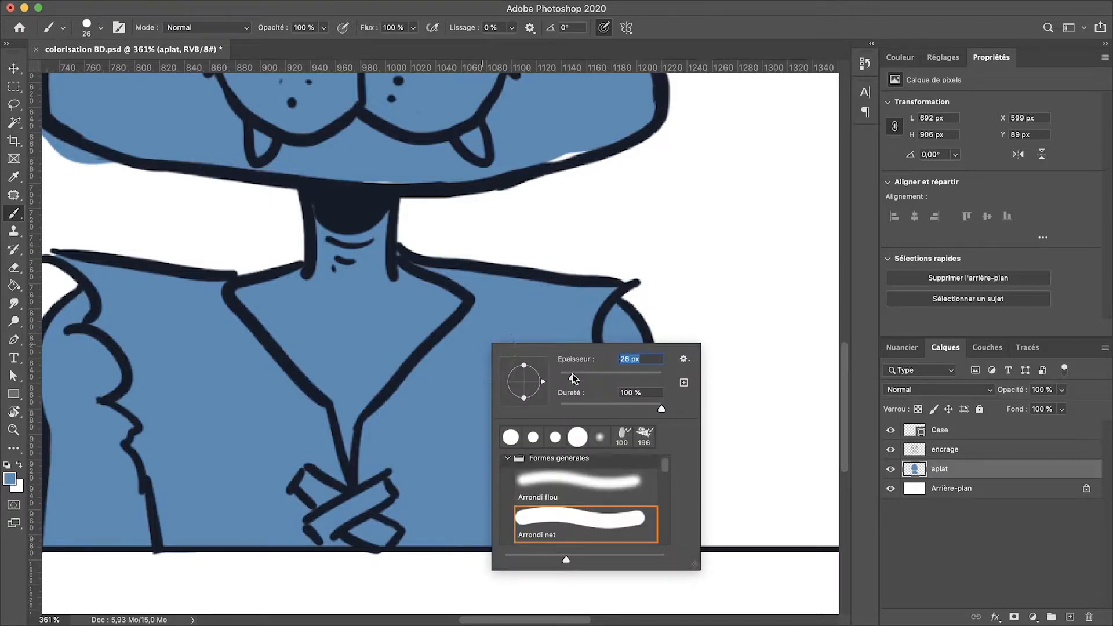
key(Escape)
scroll(398, 365, up, 6)
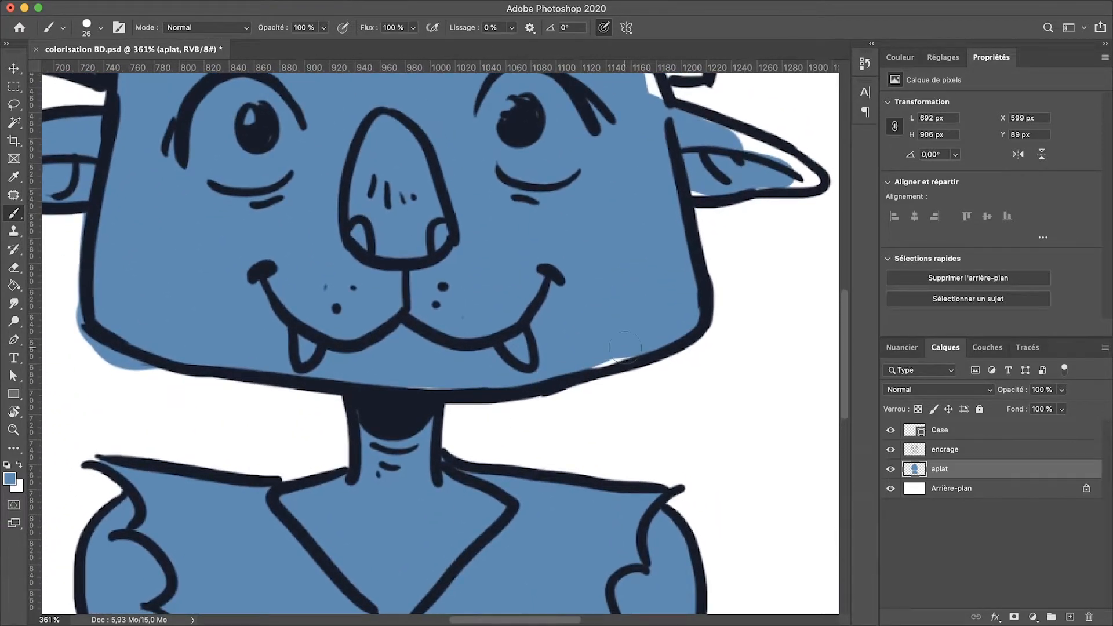
drag(641, 227, 609, 381)
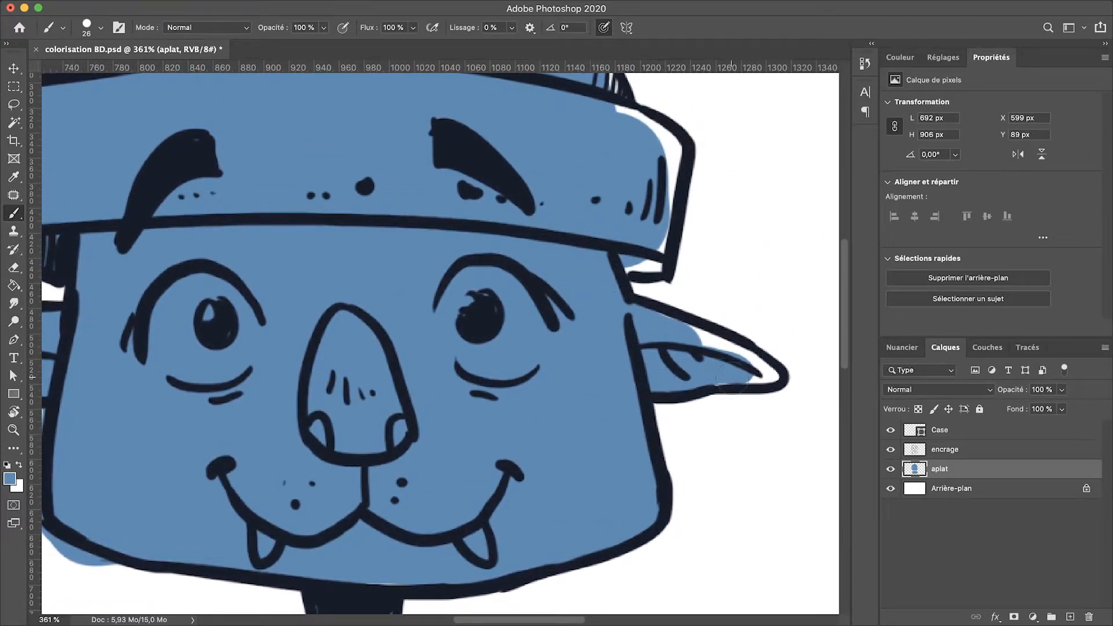
mouse_move(756, 383)
mouse_down()
mouse_move(774, 374)
mouse_move(745, 357)
mouse_up()
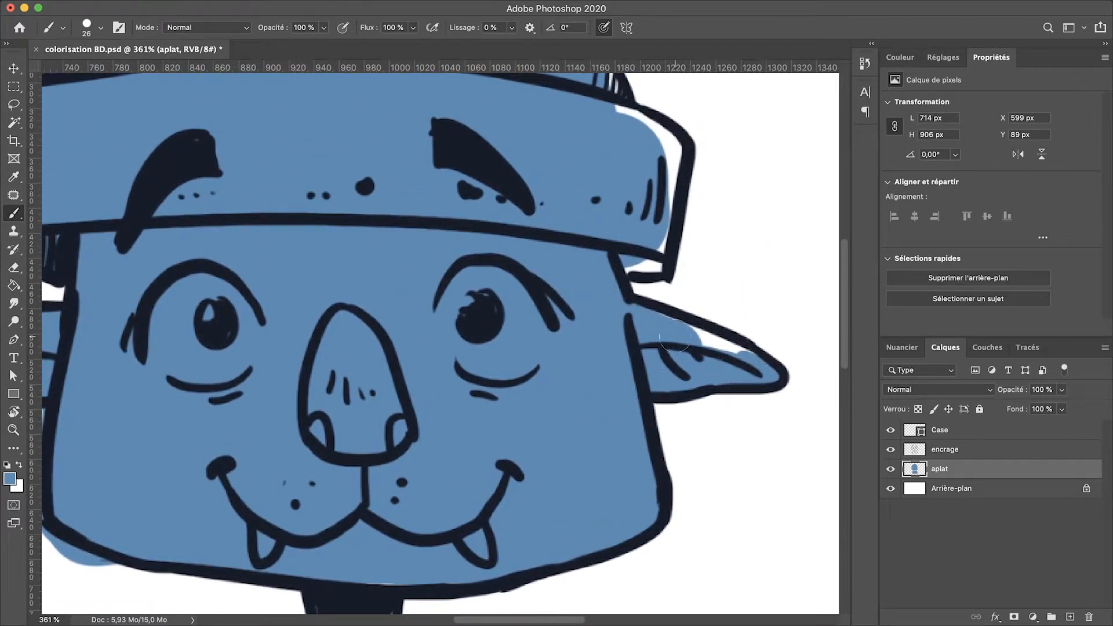
drag(676, 339, 747, 349)
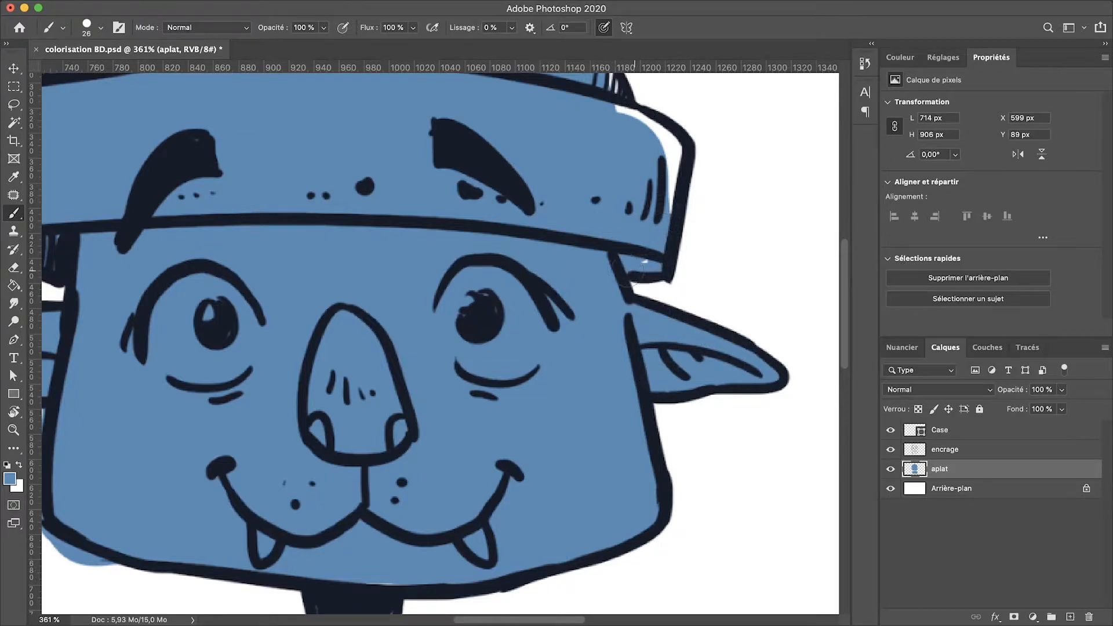
Fill the right end of the helmet brim, the dome's right edge and the right horn with blue.
mouse_move(614, 110)
mouse_down()
mouse_move(673, 148)
mouse_move(673, 207)
mouse_up()
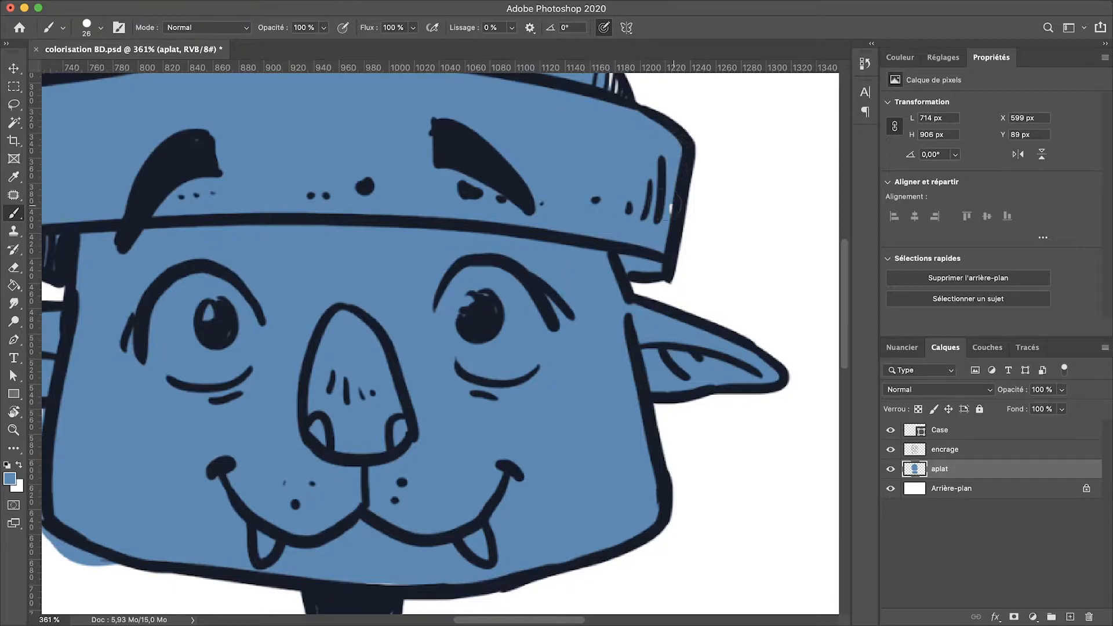
scroll(616, 392, up, 5)
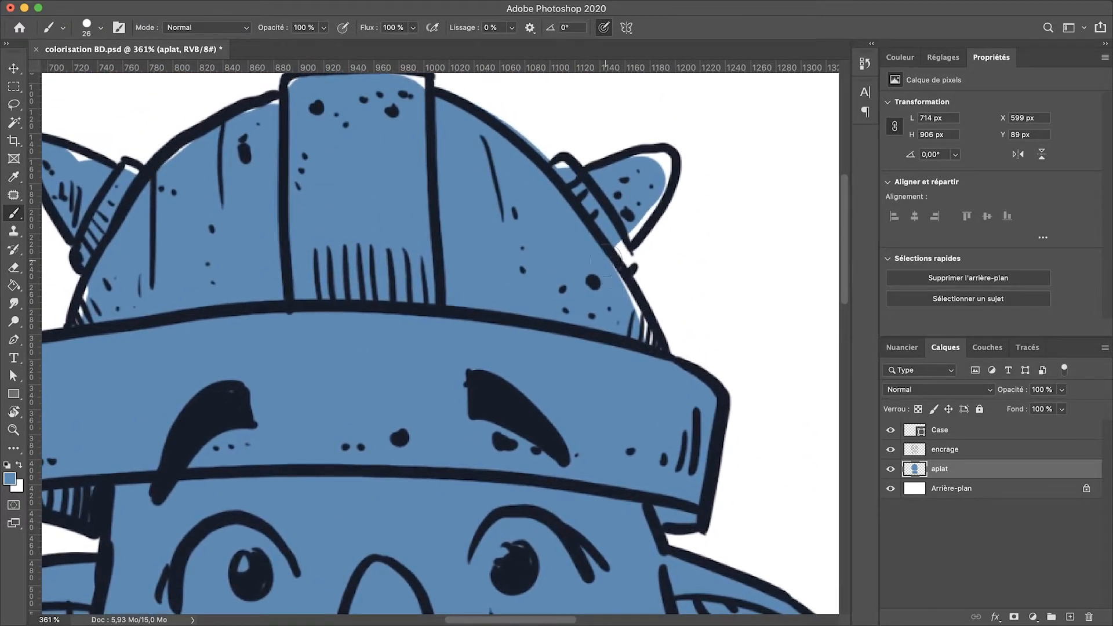
drag(610, 258, 649, 346)
mouse_move(648, 219)
mouse_down()
mouse_move(623, 264)
mouse_move(613, 250)
mouse_up()
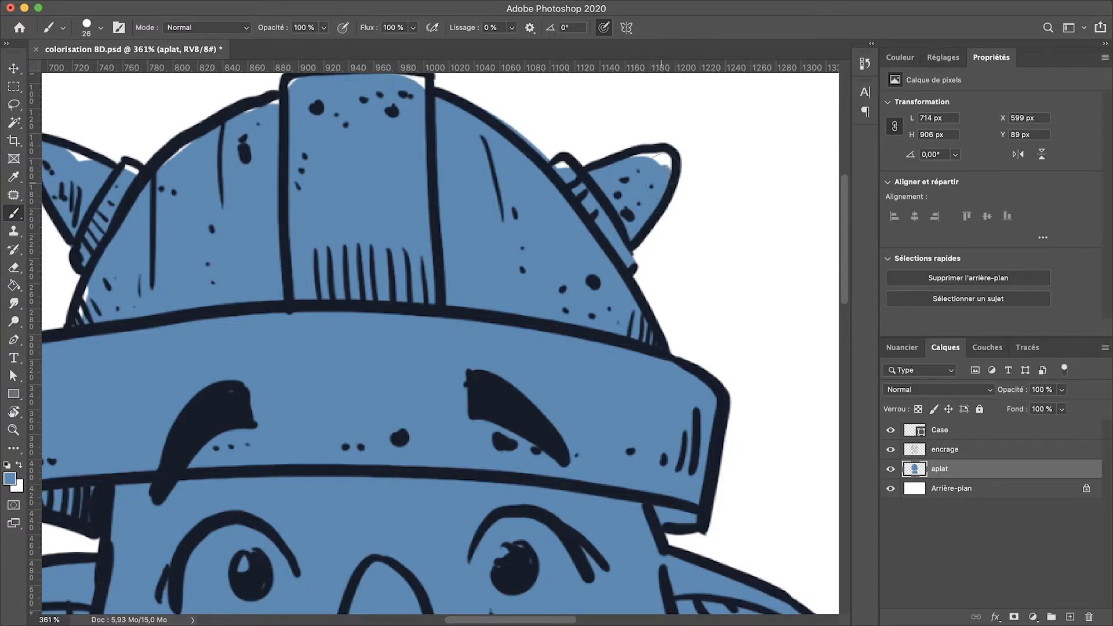
drag(659, 178, 650, 173)
Erase the blue overflow along the dome's upper right curve and fill the gaps in the central band, left dome and left horn.
drag(446, 191, 573, 383)
key(e)
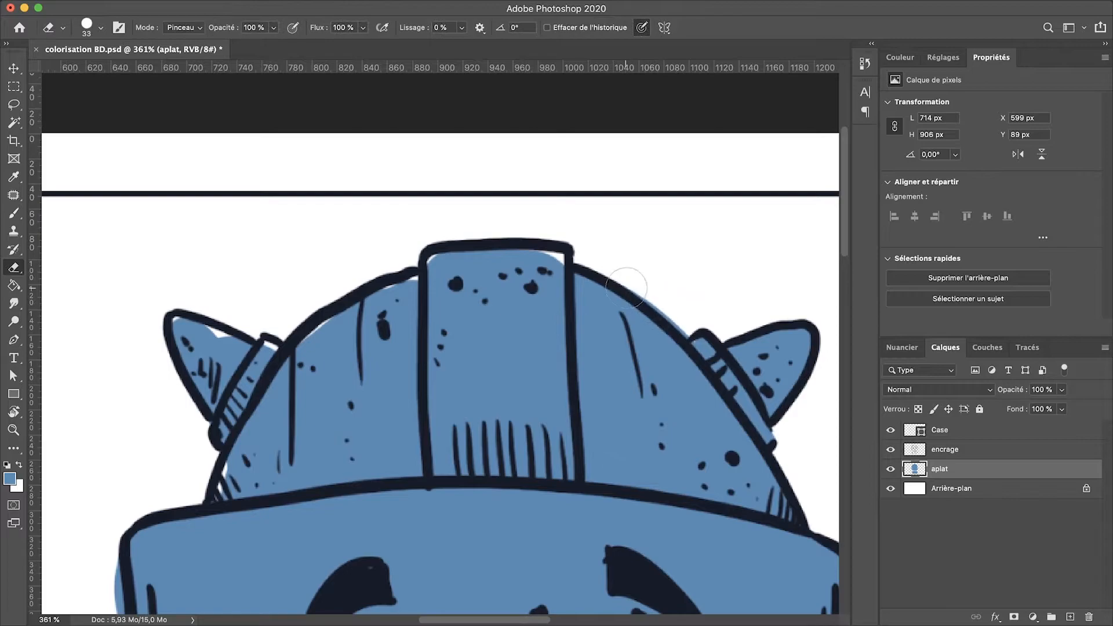
drag(625, 287, 682, 326)
key(b)
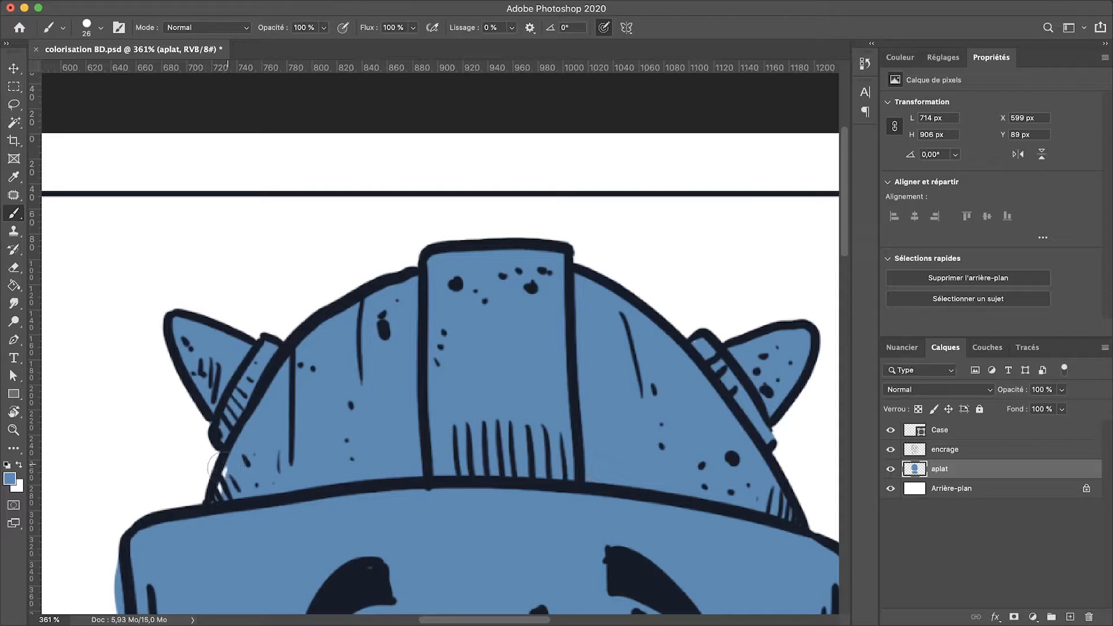
Erase the blue overflow outside the helmet brim's left edge and fill the white gap in its lower left corner.
scroll(219, 500, down, 10)
scroll(219, 500, left, 5)
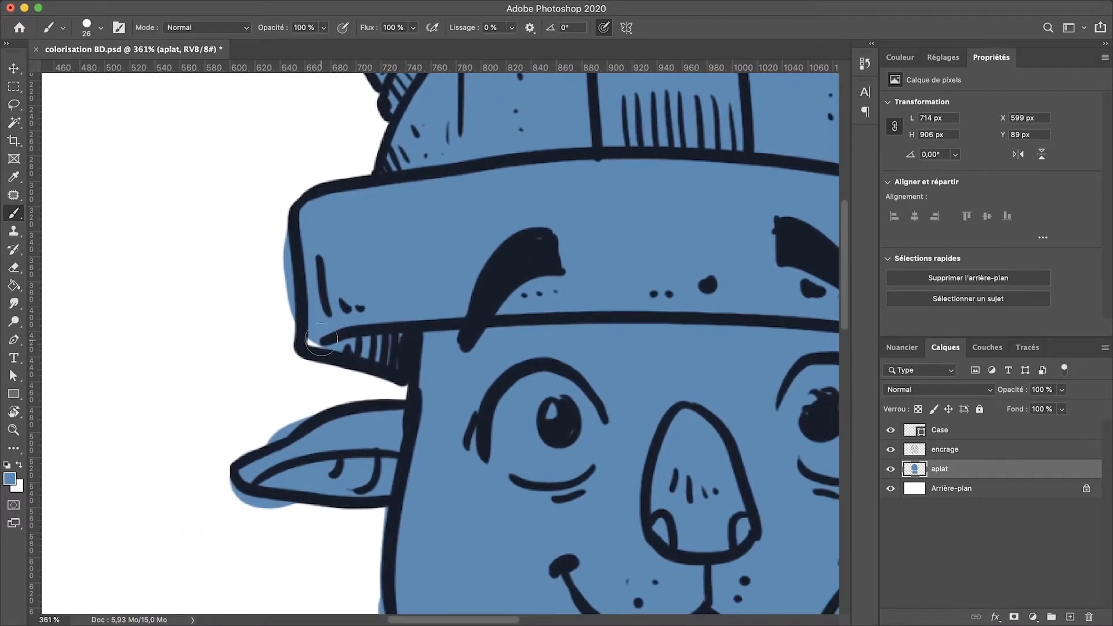
key(e)
mouse_move(280, 221)
mouse_down()
mouse_move(287, 333)
mouse_move(330, 406)
mouse_up()
key(b)
Erase the blue overflow around the left ear and along the left cheek and jaw outline.
key(e)
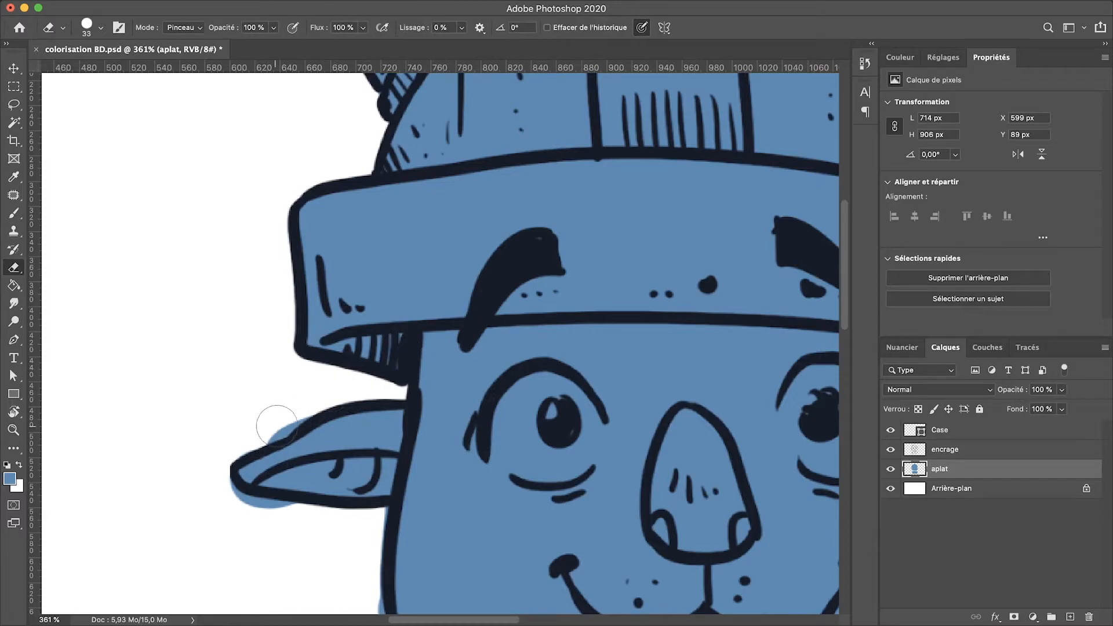
mouse_move(273, 427)
mouse_down()
mouse_move(295, 419)
mouse_move(264, 439)
mouse_up()
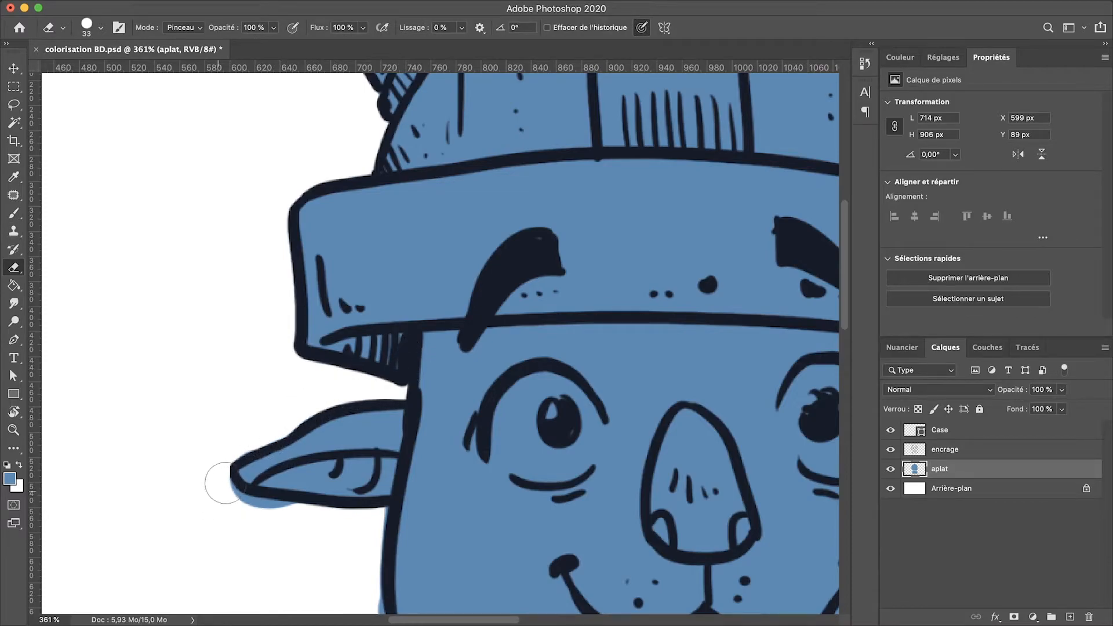
drag(221, 484, 294, 511)
drag(326, 441, 262, 262)
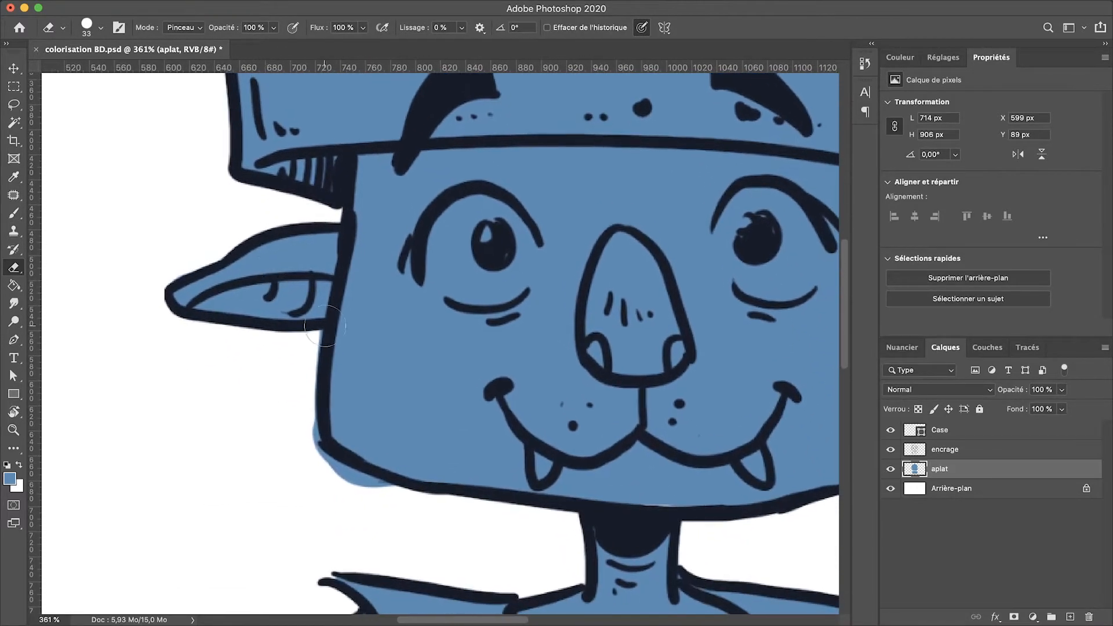
mouse_move(313, 333)
mouse_down()
mouse_move(311, 438)
mouse_move(323, 460)
mouse_move(313, 424)
mouse_move(348, 472)
mouse_move(329, 461)
mouse_move(367, 482)
mouse_move(310, 454)
mouse_up()
Fill the thin white gap along the chin line above the neck with blue and check the face for remaining gaps.
mouse_move(348, 500)
mouse_down()
mouse_move(149, 241)
mouse_move(170, 386)
mouse_move(198, 391)
mouse_up()
key(b)
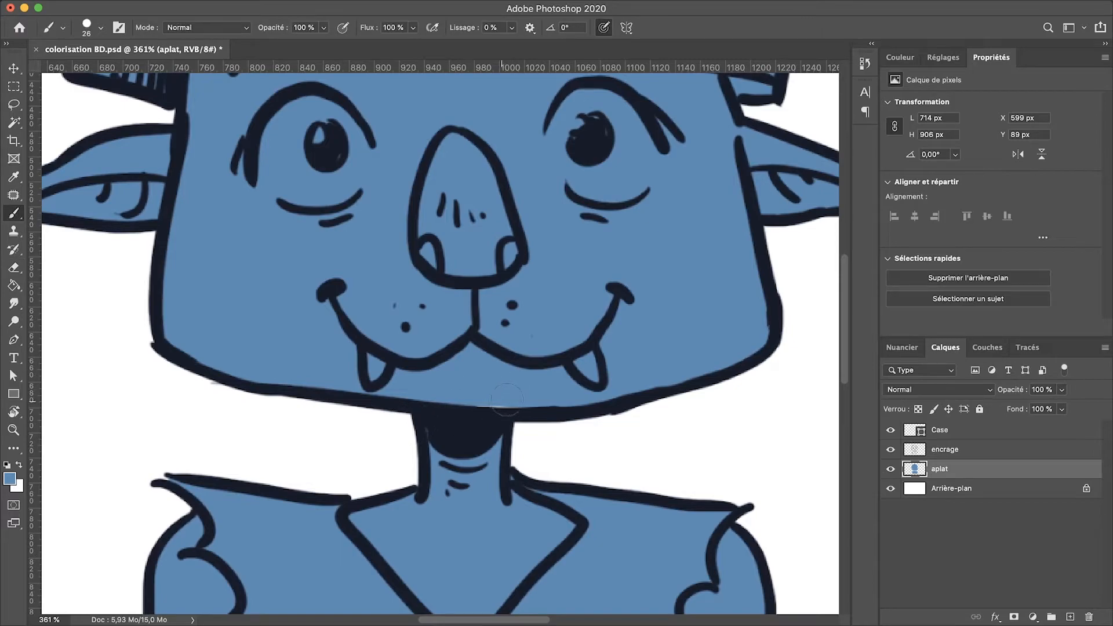
drag(241, 296, 263, 119)
drag(239, 405, 196, 484)
drag(233, 227, 268, 510)
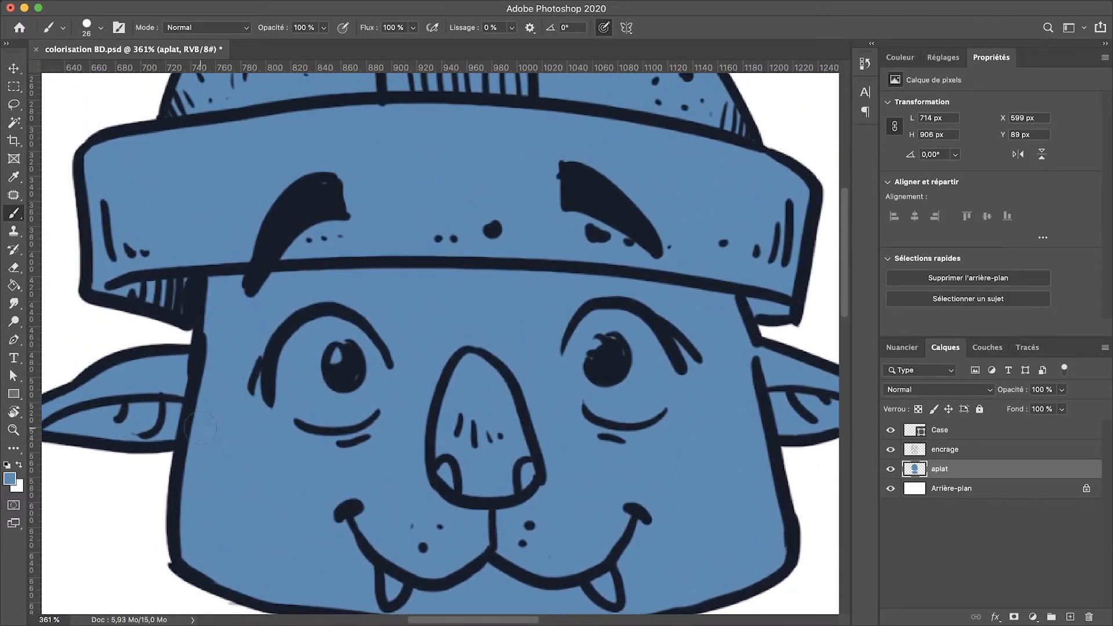
key(super+1)
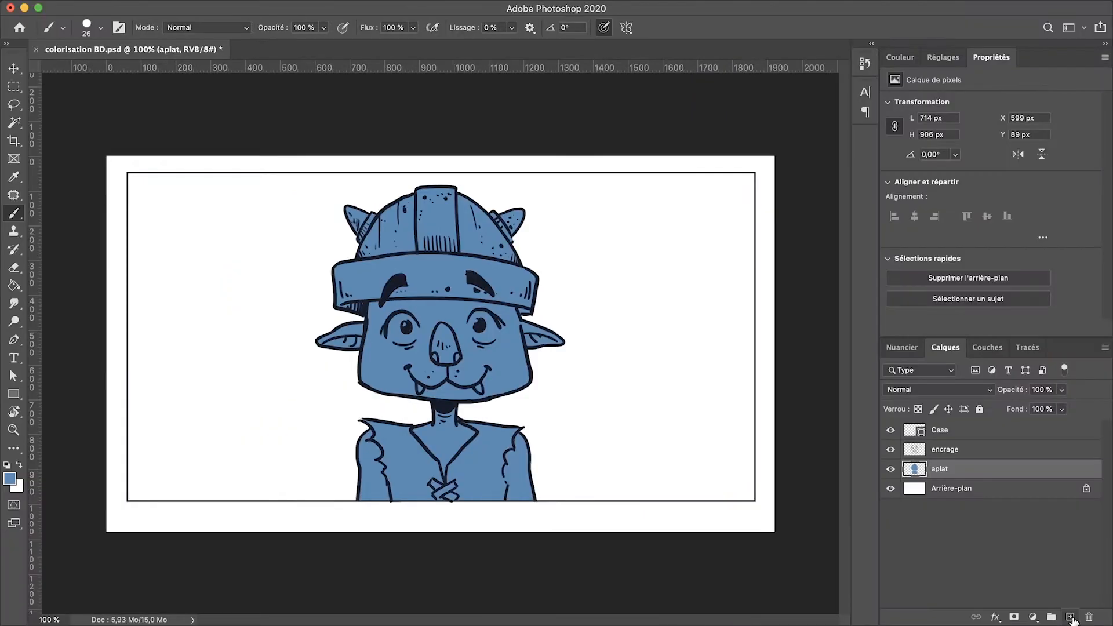
Add a new layer above the aplat layer and clip it to that layer as a clipping mask.
click(1070, 616)
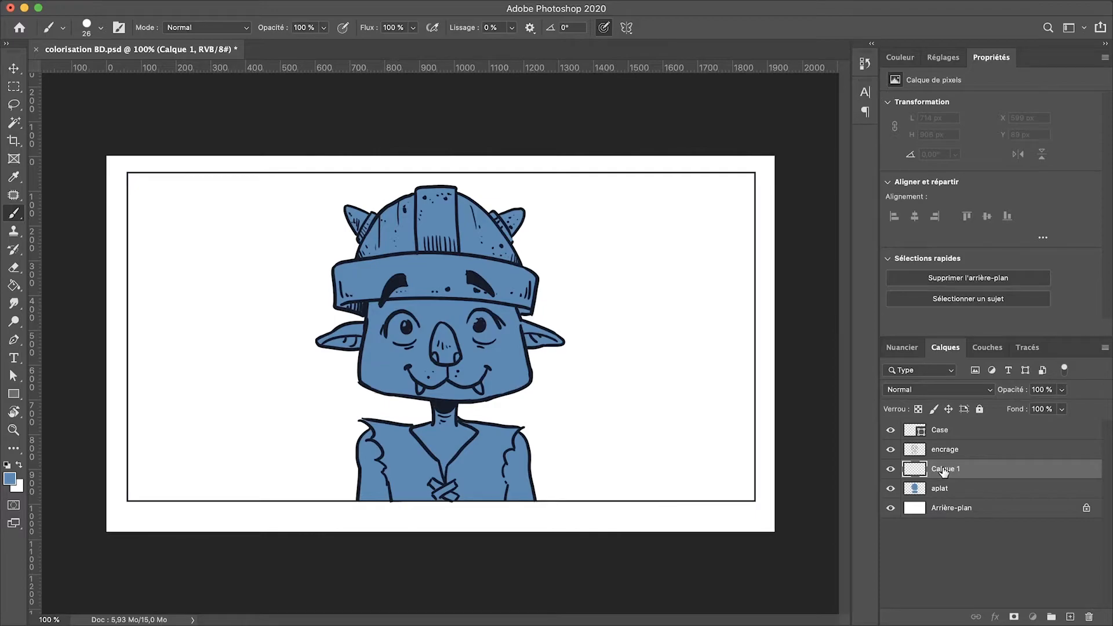
right_click(986, 470)
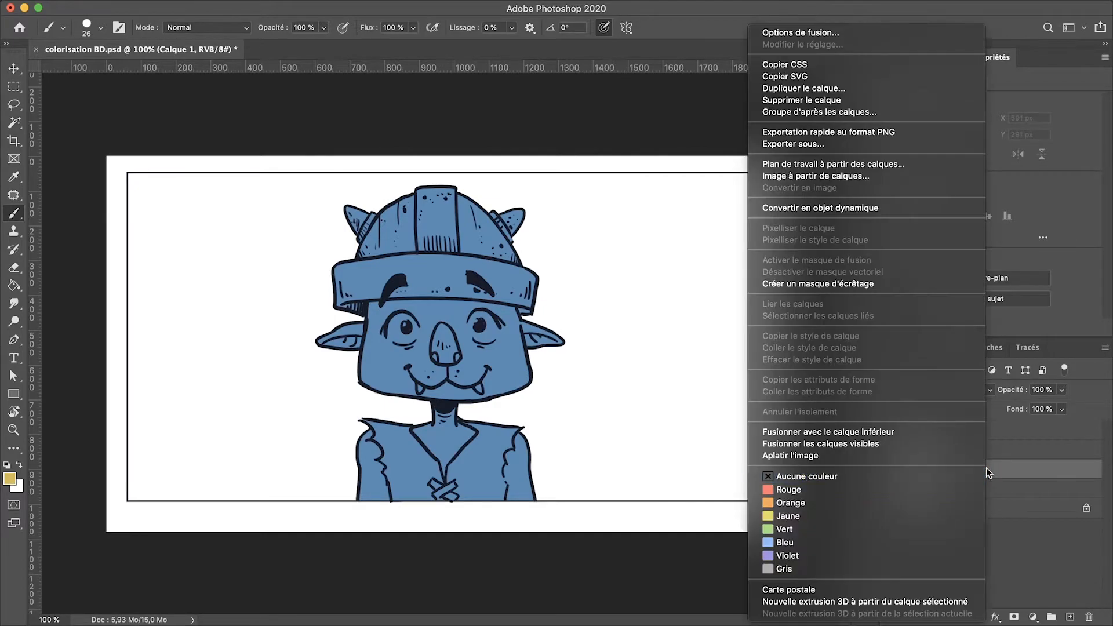
click(796, 283)
Scribble yellow diagonal strokes across the whole character on the clipped layer with the 26 px brush.
click(362, 323)
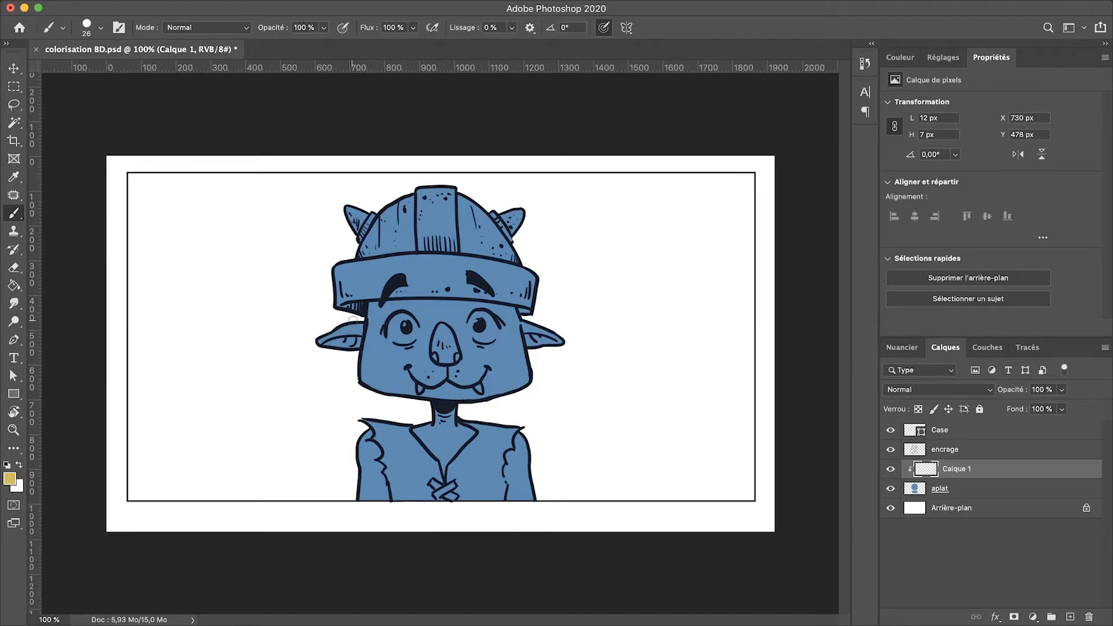
mouse_move(353, 321)
mouse_down()
mouse_move(471, 400)
mouse_move(464, 369)
mouse_move(343, 196)
mouse_move(439, 195)
mouse_move(510, 232)
mouse_move(510, 475)
mouse_move(406, 463)
mouse_move(351, 478)
mouse_move(504, 458)
mouse_move(440, 325)
mouse_move(469, 272)
mouse_up()
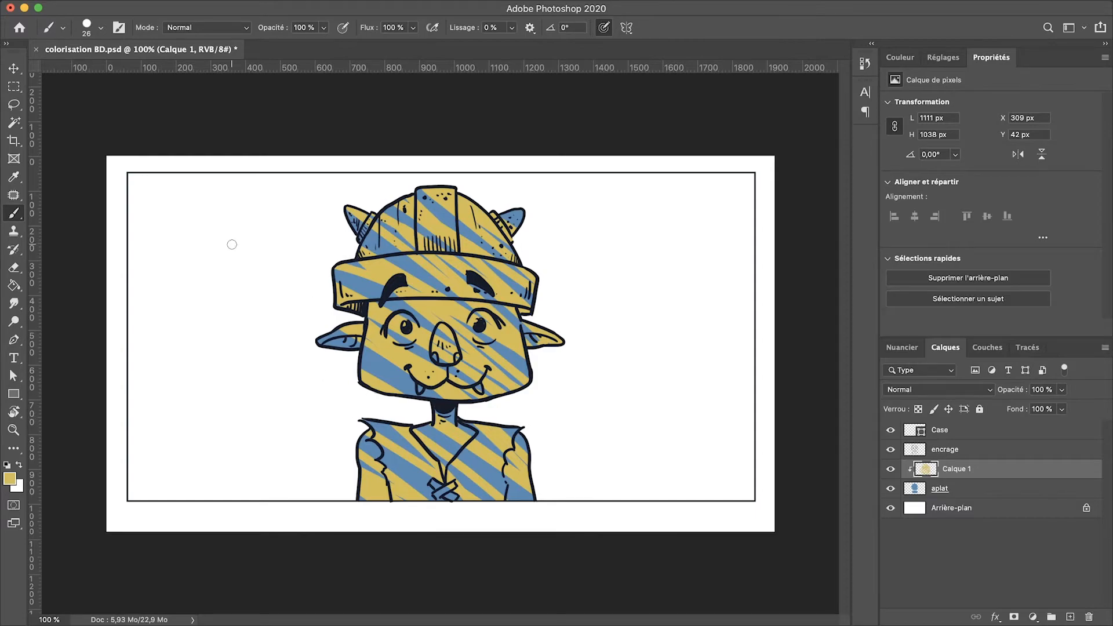
Undo the yellow scribble strokes on the clipped layer and set the foreground colour to white.
key(super+z)
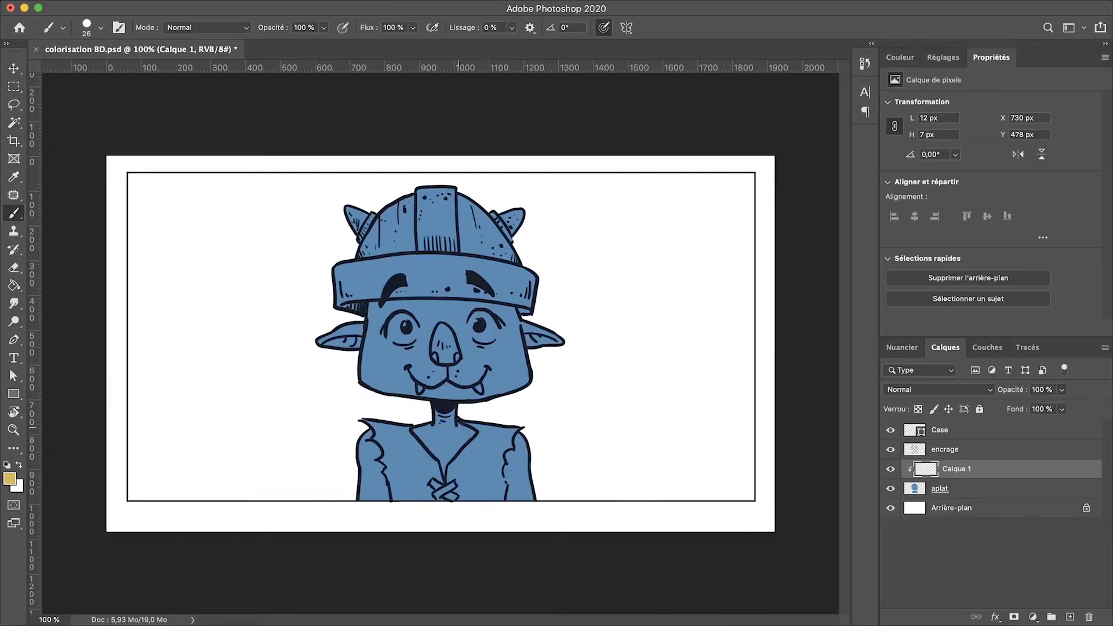
click(15, 478)
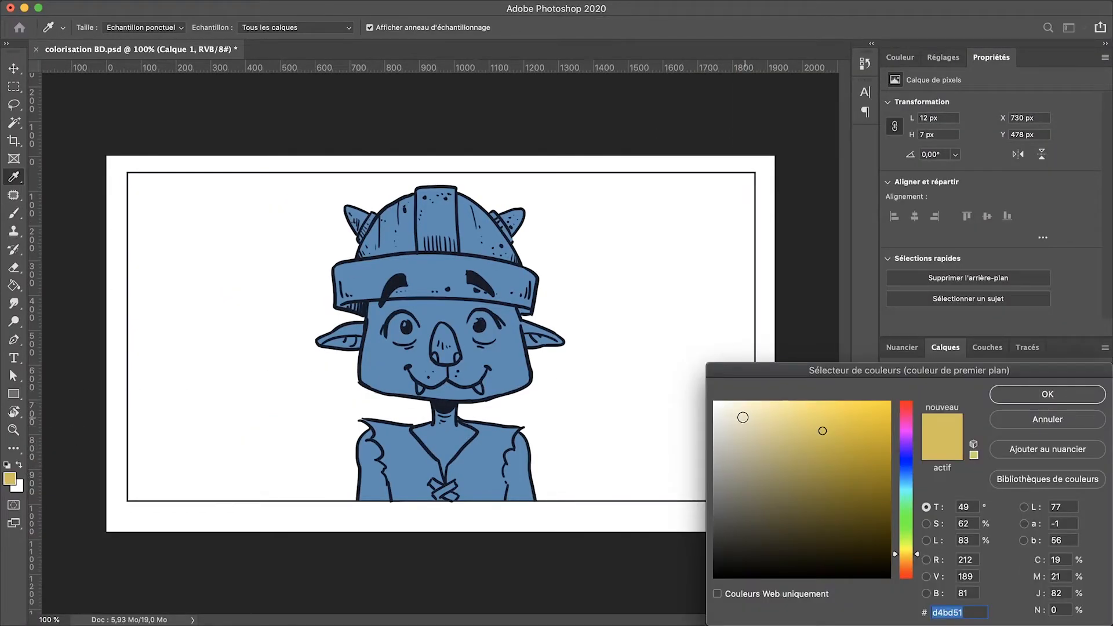
drag(742, 417, 712, 399)
click(1026, 393)
Paint the whites of both eyes and the two fangs white with the 26 px brush on the clipped layer.
scroll(329, 324, up, 5)
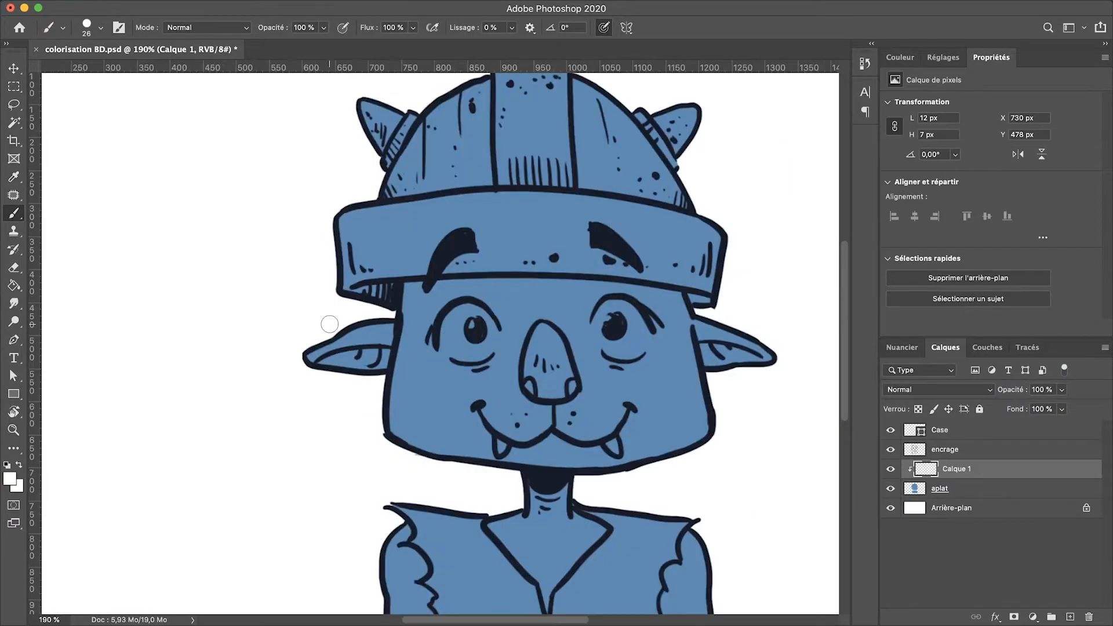
scroll(329, 324, up, 4)
mouse_move(627, 393)
mouse_down()
mouse_move(242, 382)
mouse_move(262, 327)
mouse_move(227, 256)
mouse_move(239, 262)
mouse_move(261, 246)
mouse_move(289, 256)
mouse_move(309, 285)
mouse_move(304, 323)
mouse_move(274, 337)
mouse_move(295, 311)
mouse_move(269, 298)
mouse_move(267, 318)
mouse_move(298, 307)
mouse_move(311, 269)
mouse_up()
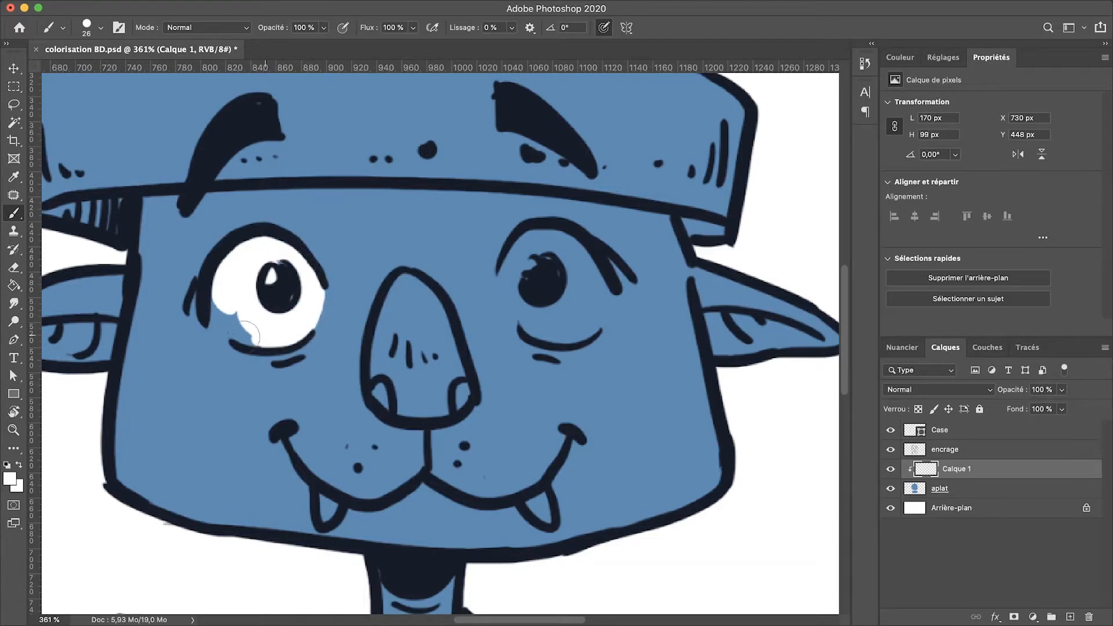
mouse_move(247, 335)
mouse_down()
mouse_move(220, 299)
mouse_move(222, 311)
mouse_up()
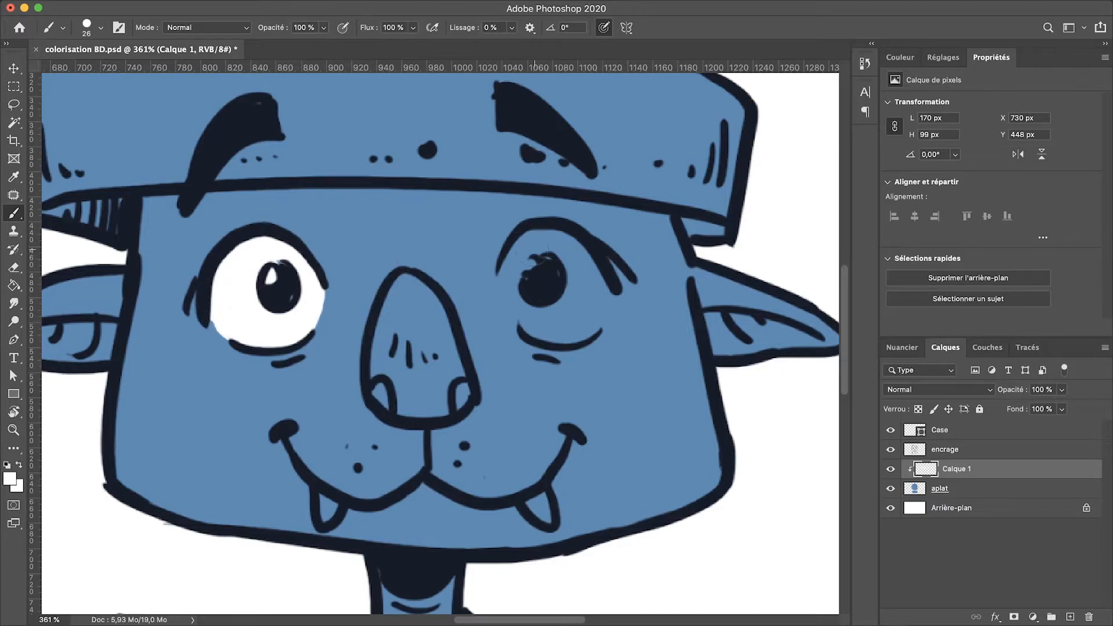
mouse_move(510, 276)
mouse_down()
mouse_move(524, 241)
mouse_move(591, 267)
mouse_move(539, 249)
mouse_move(594, 281)
mouse_move(594, 332)
mouse_move(579, 284)
mouse_move(554, 269)
mouse_move(549, 332)
mouse_move(513, 287)
mouse_move(531, 325)
mouse_up()
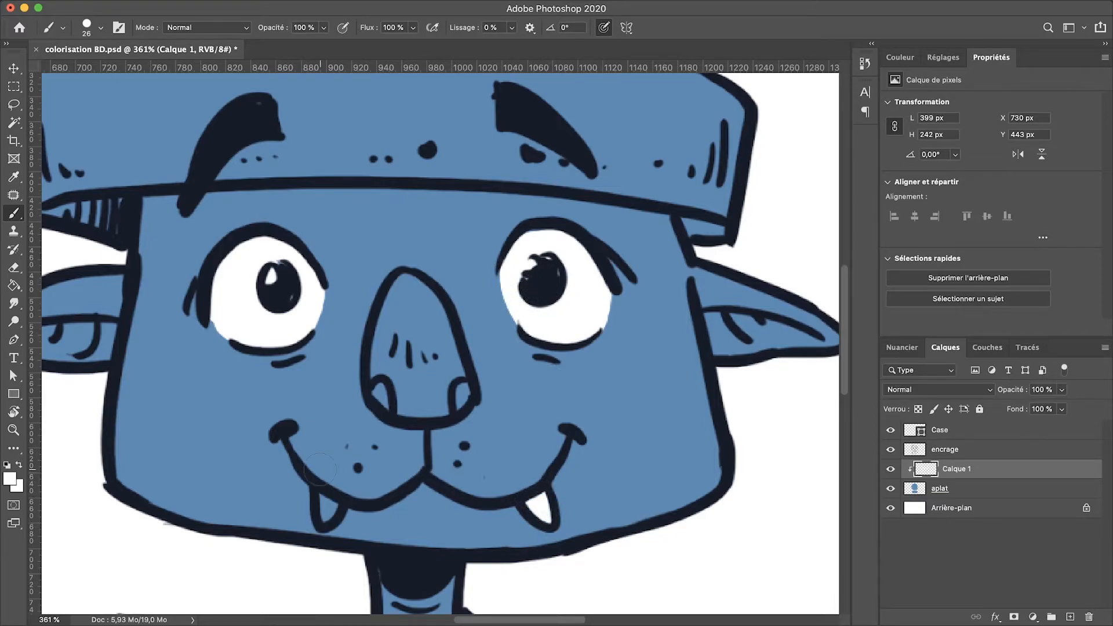
scroll(317, 468, down, 5)
drag(345, 359, 347, 374)
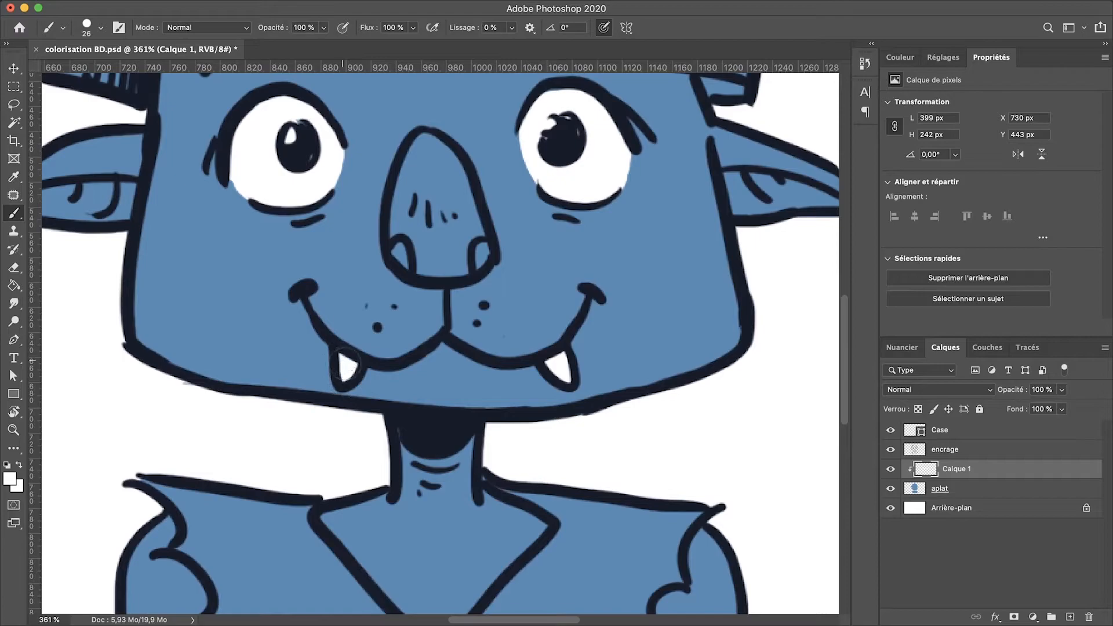
Sample the skin blue, darken it to #3c809d and paint the nose with it.
scroll(320, 219, up, 4)
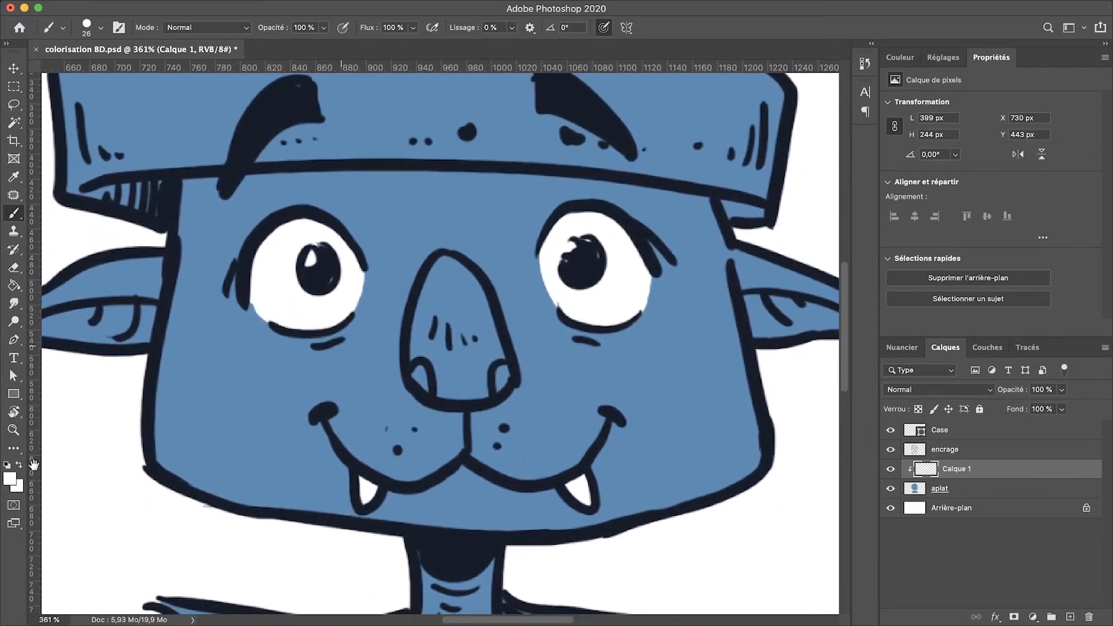
click(10, 478)
click(271, 390)
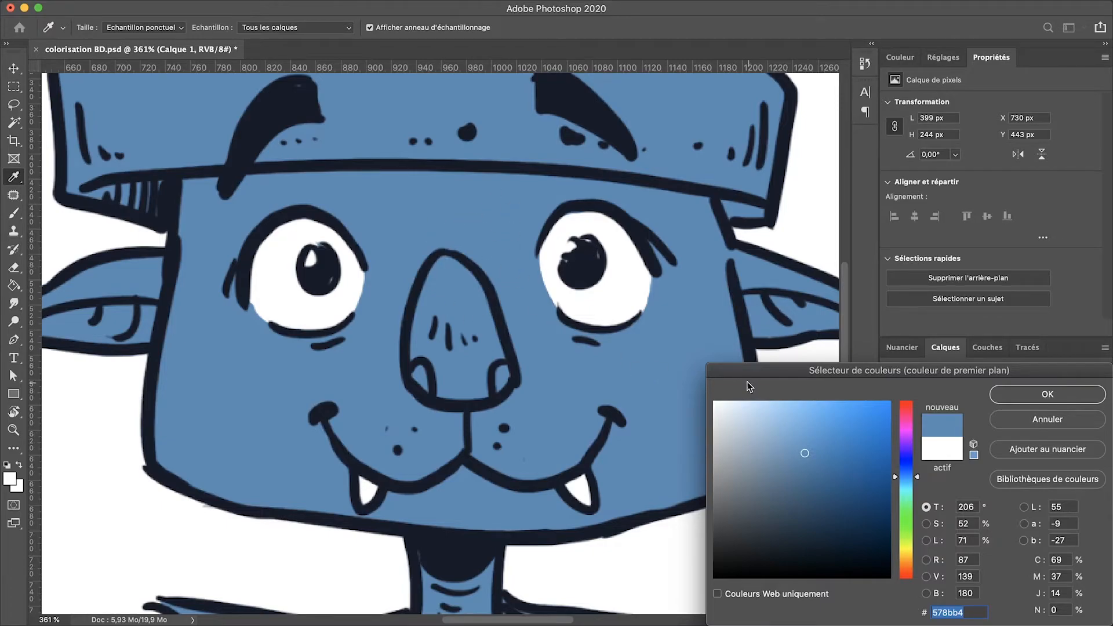
click(823, 468)
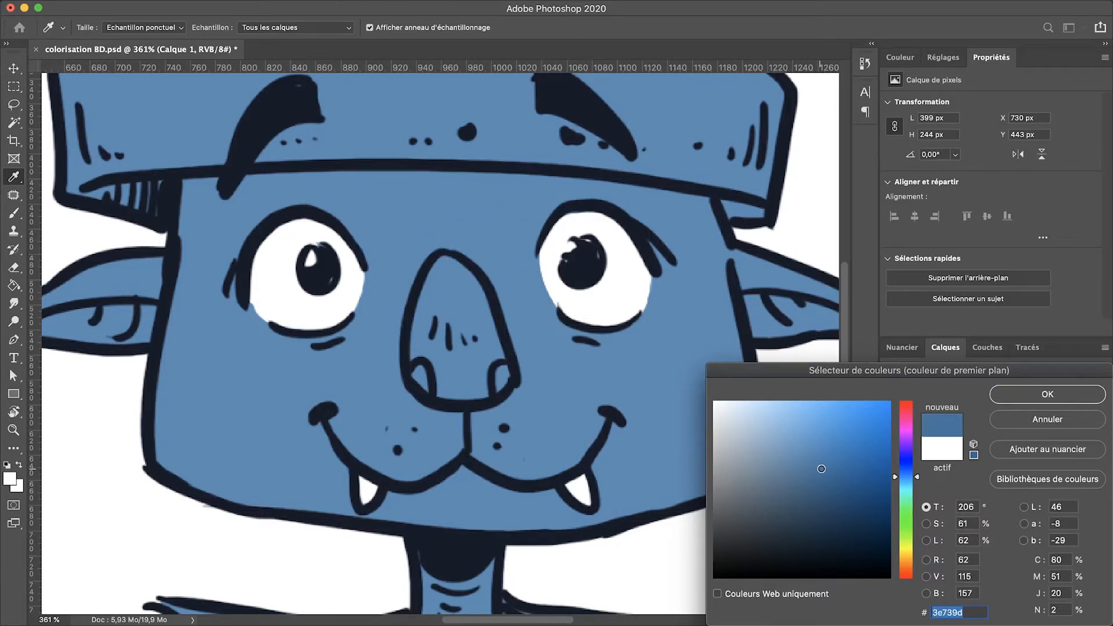
drag(823, 471, 822, 468)
click(997, 393)
key(b)
mouse_move(429, 307)
mouse_down()
mouse_move(435, 354)
mouse_move(420, 284)
mouse_move(473, 270)
mouse_move(486, 377)
mouse_move(438, 367)
mouse_up()
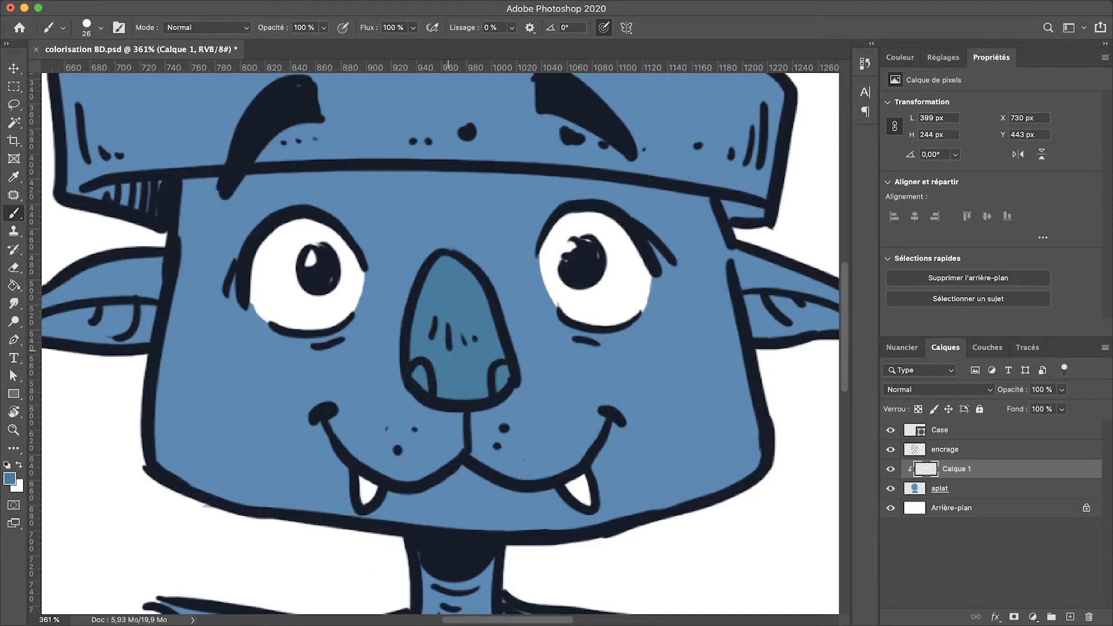
Set the foreground colour to ochre #c99d47 and paint the left half of the vest down to the panel border.
scroll(156, 316, down, 3)
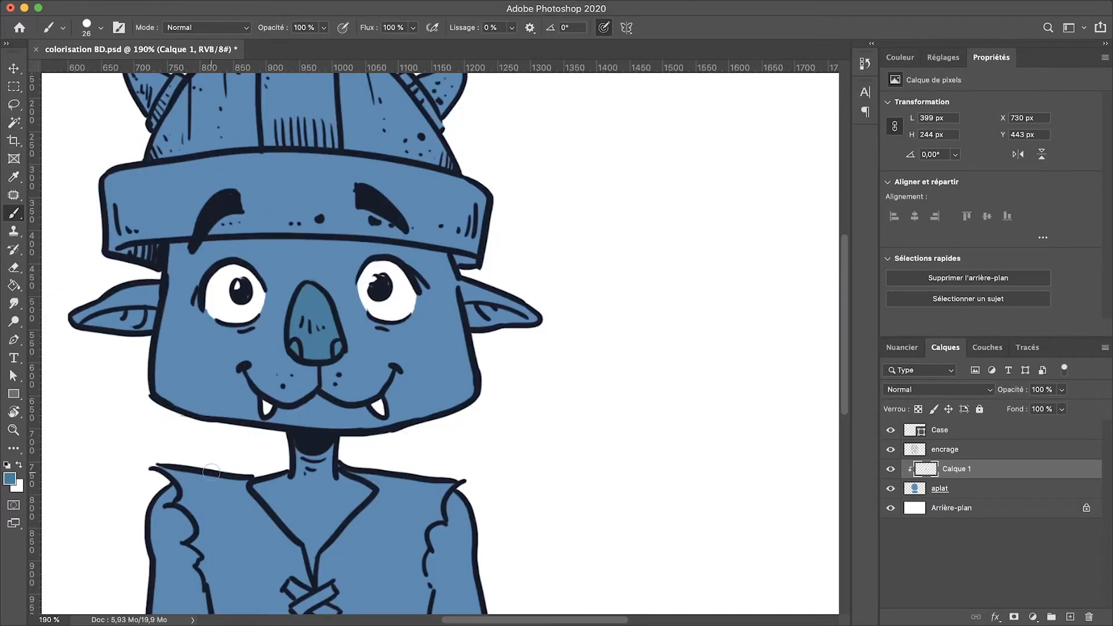
drag(211, 472, 394, 343)
click(13, 479)
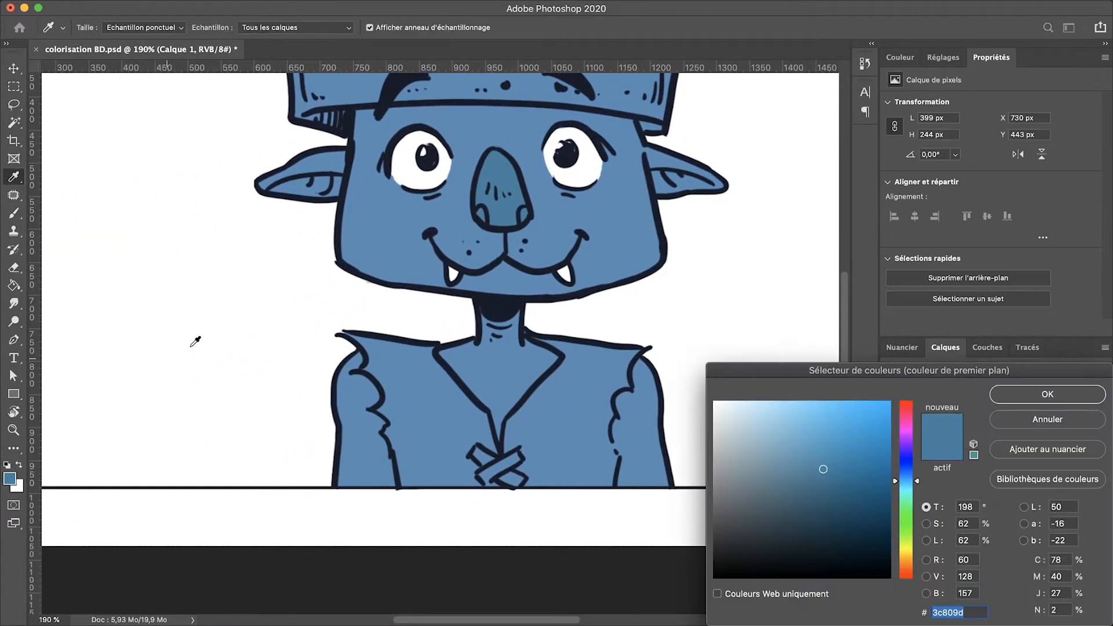
click(905, 558)
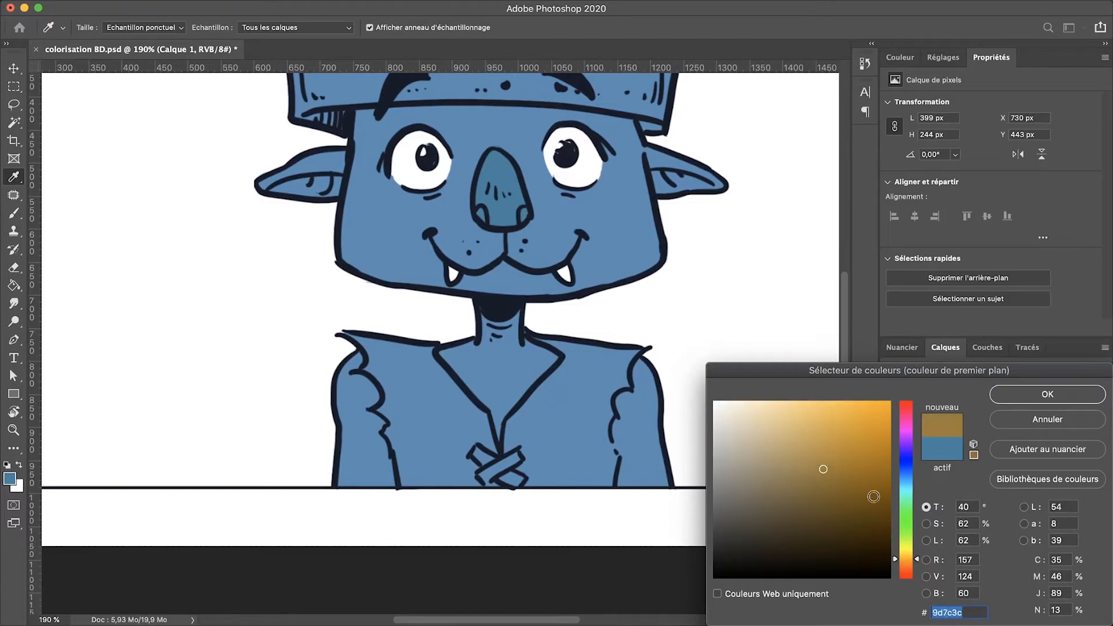
click(829, 438)
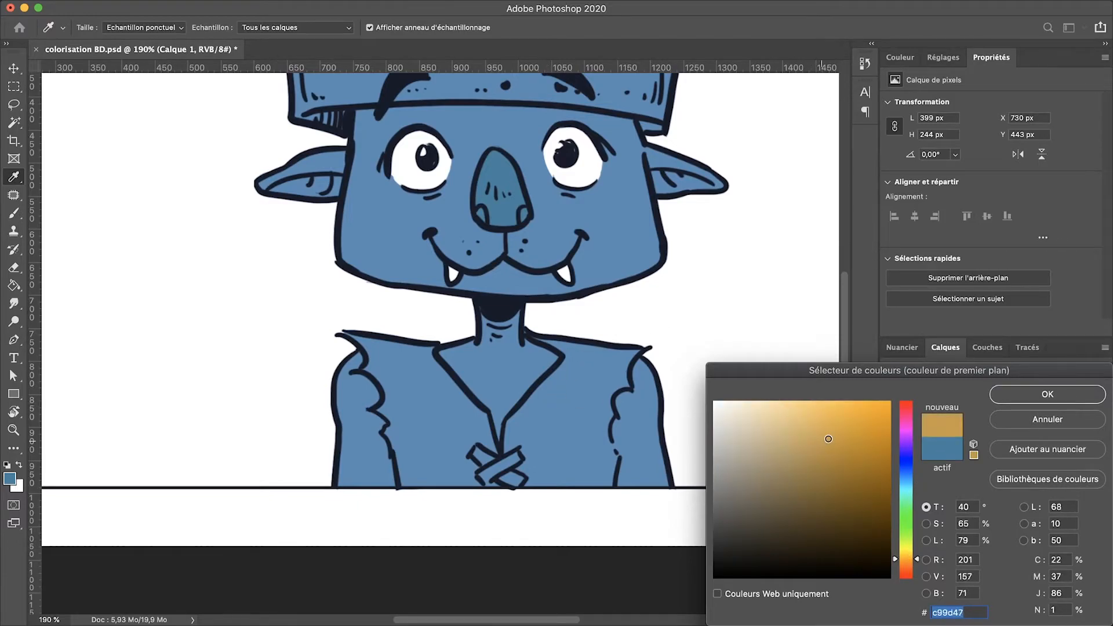
click(1023, 395)
mouse_move(371, 337)
mouse_down()
mouse_move(410, 406)
mouse_move(353, 328)
mouse_up()
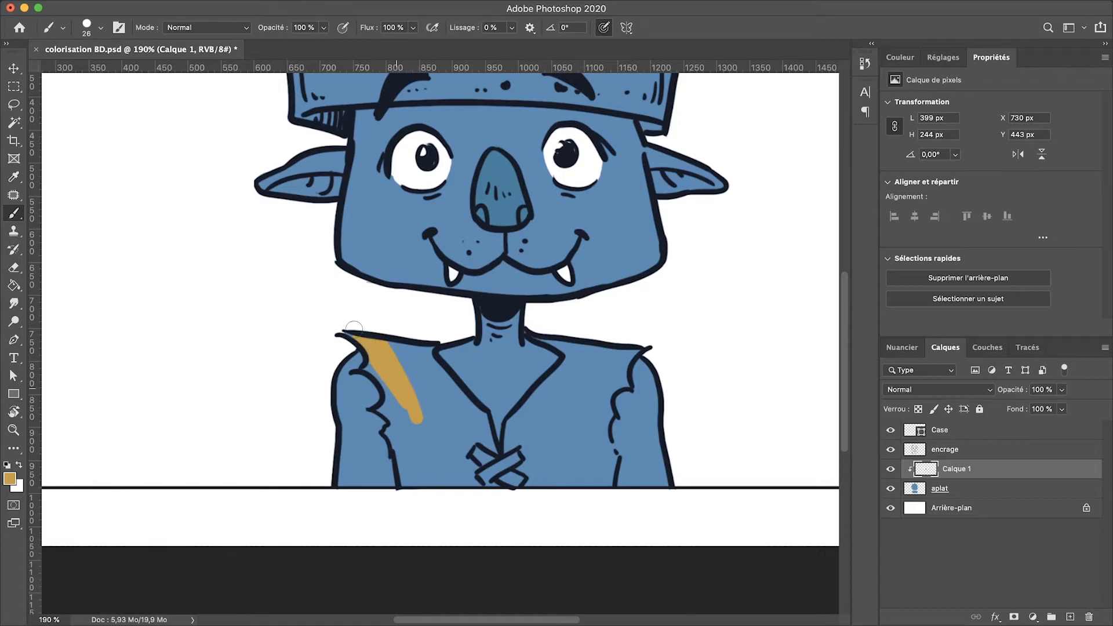
scroll(335, 319, up, 5)
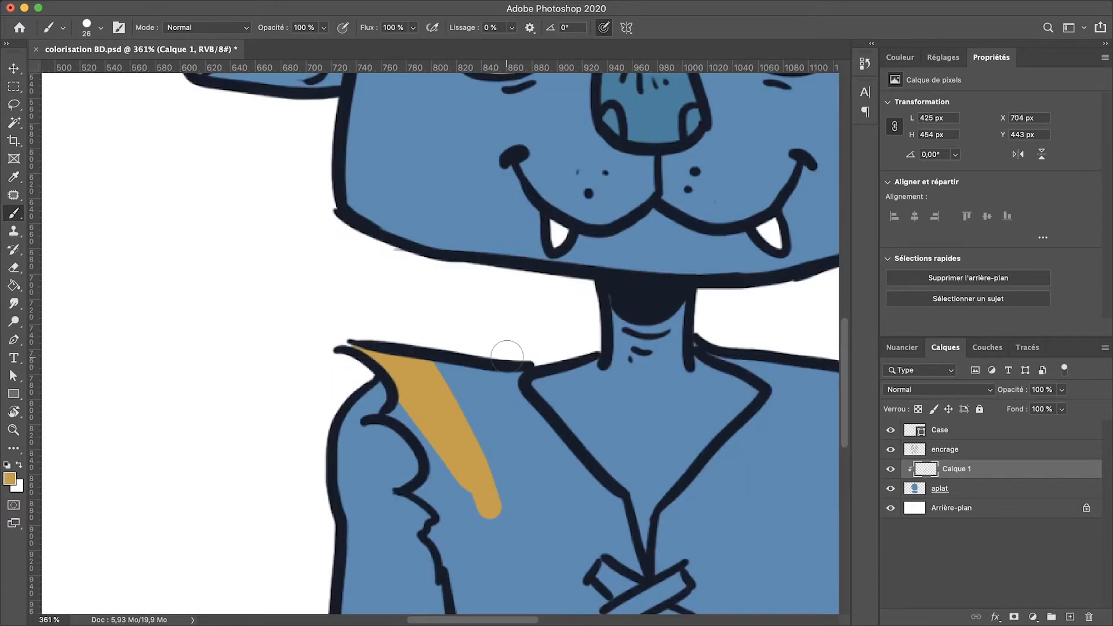
mouse_move(507, 356)
mouse_down()
mouse_move(519, 410)
mouse_move(478, 354)
mouse_move(427, 349)
mouse_move(456, 406)
mouse_move(493, 436)
mouse_up()
scroll(493, 436, down, 5)
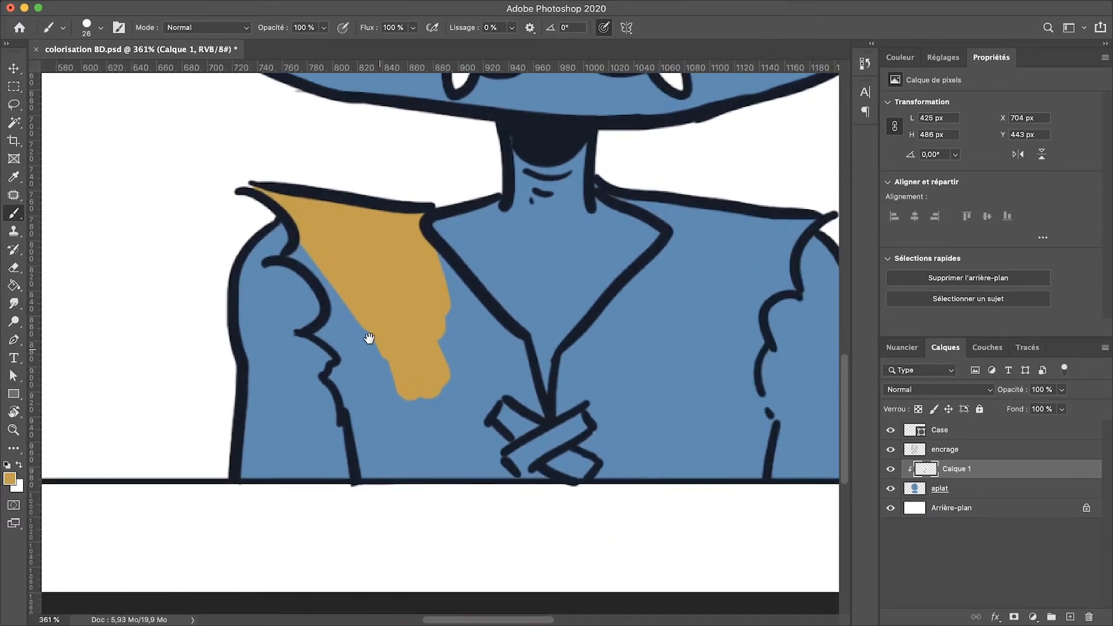
mouse_move(268, 224)
mouse_down()
mouse_move(327, 321)
mouse_move(284, 243)
mouse_move(301, 297)
mouse_move(286, 308)
mouse_move(306, 293)
mouse_up()
mouse_move(317, 353)
mouse_down()
mouse_move(332, 450)
mouse_move(326, 314)
mouse_move(345, 317)
mouse_move(402, 376)
mouse_move(415, 365)
mouse_move(484, 456)
mouse_move(523, 480)
mouse_move(527, 447)
mouse_move(400, 230)
mouse_move(481, 316)
mouse_move(500, 389)
mouse_up()
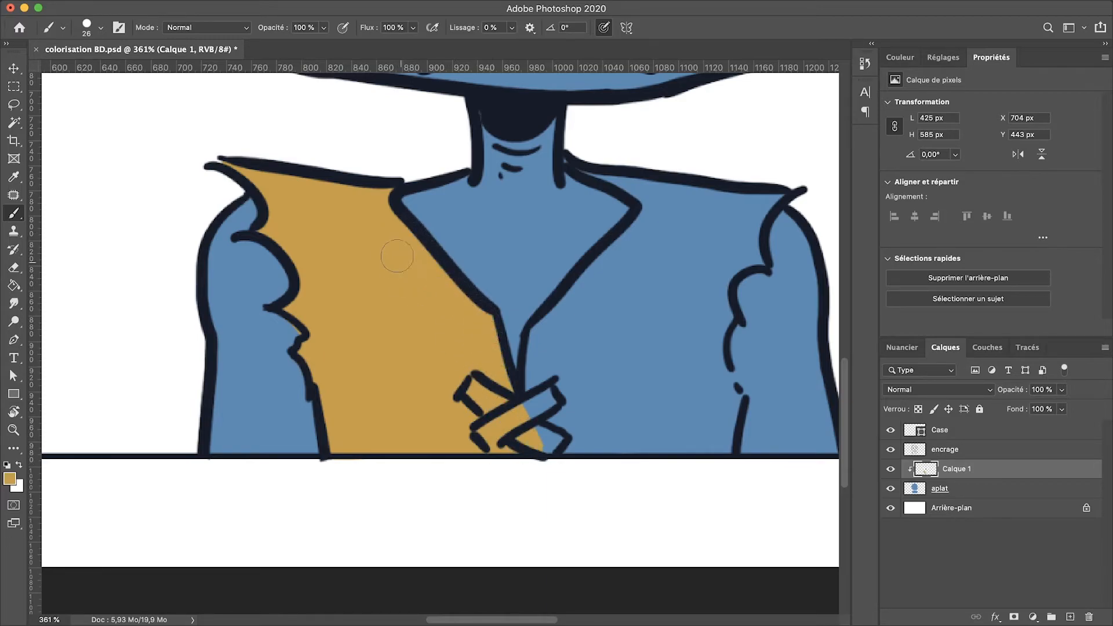
Paint the right half of the vest ochre, from the lacing up to the shoulder and collar.
mouse_move(545, 343)
mouse_down()
mouse_move(596, 472)
mouse_move(625, 396)
mouse_move(659, 385)
mouse_move(694, 441)
mouse_move(737, 426)
mouse_move(737, 401)
mouse_move(715, 462)
mouse_move(721, 367)
mouse_up()
mouse_move(725, 313)
mouse_down()
mouse_move(696, 353)
mouse_move(710, 316)
mouse_up()
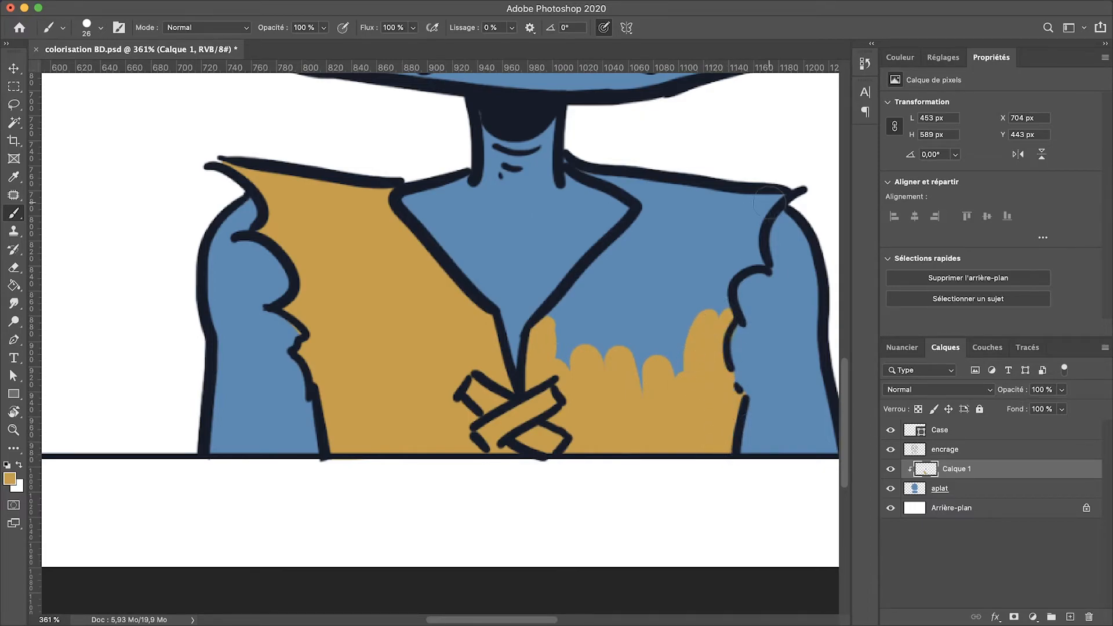
mouse_move(780, 191)
mouse_down()
mouse_move(753, 230)
mouse_move(760, 261)
mouse_move(742, 260)
mouse_move(722, 282)
mouse_move(719, 311)
mouse_move(753, 183)
mouse_move(700, 311)
mouse_move(715, 224)
mouse_move(649, 403)
mouse_move(705, 205)
mouse_move(607, 372)
mouse_move(670, 185)
mouse_move(560, 362)
mouse_move(632, 228)
mouse_move(553, 315)
mouse_move(621, 145)
mouse_move(581, 167)
mouse_move(647, 187)
mouse_up()
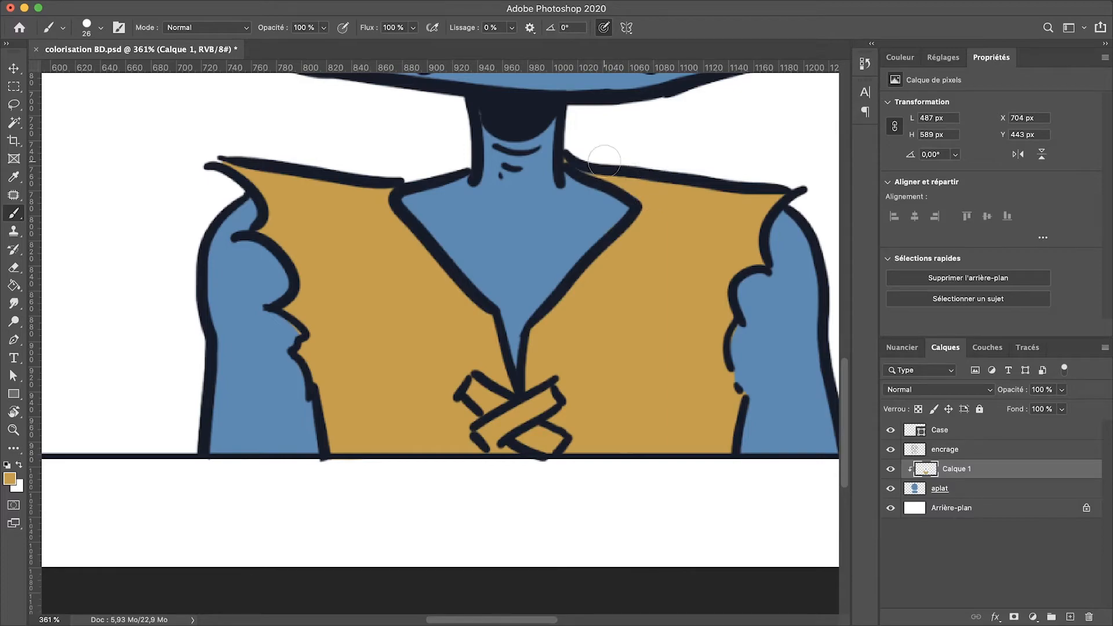
key(e)
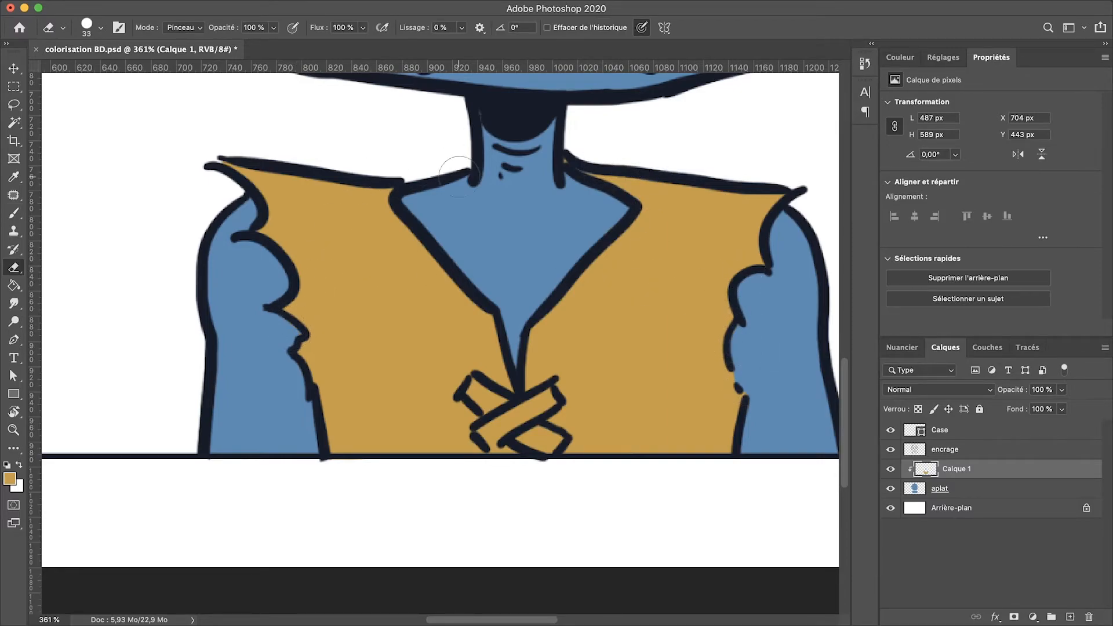
Change the foreground colour to orange #c97644 and paint the crossed laces at the front of the vest.
drag(379, 171, 323, 260)
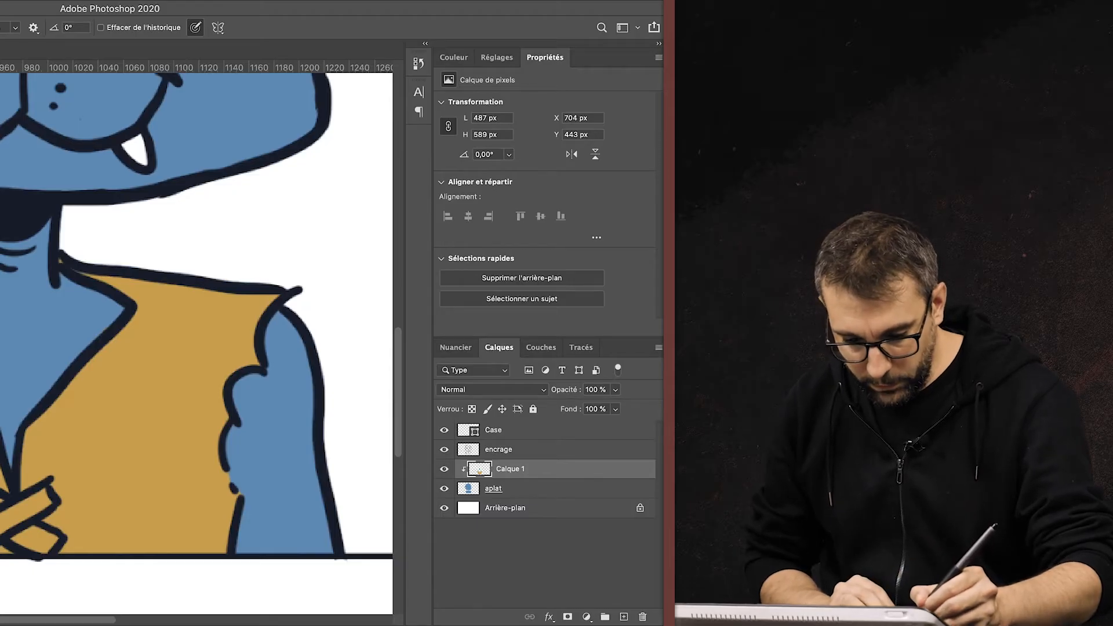
click(459, 566)
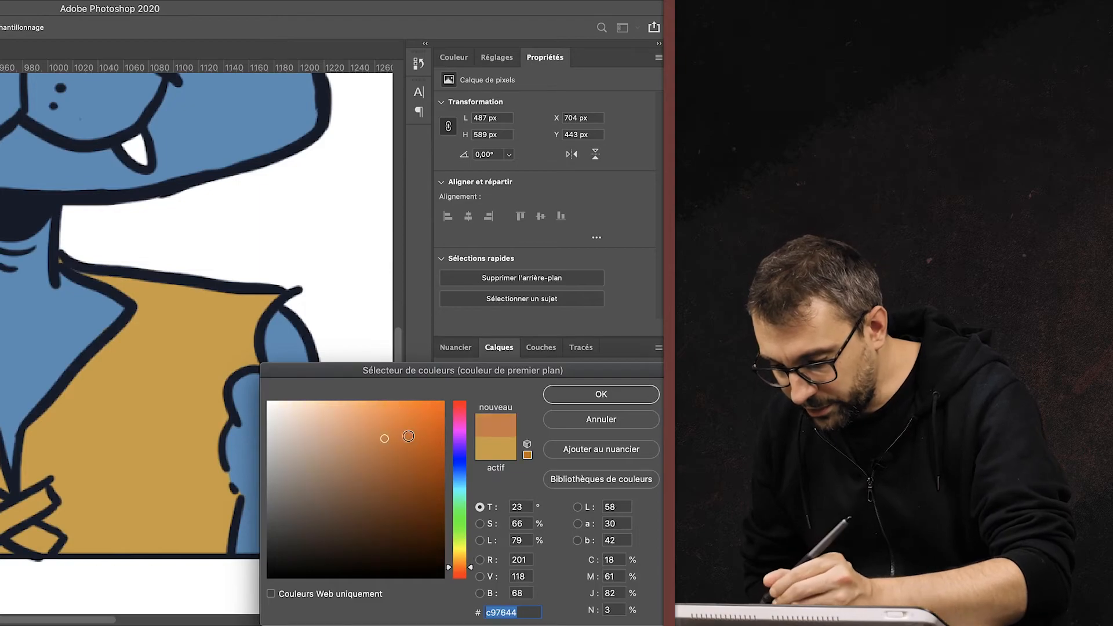
key(Return)
key(b)
drag(493, 500, 433, 528)
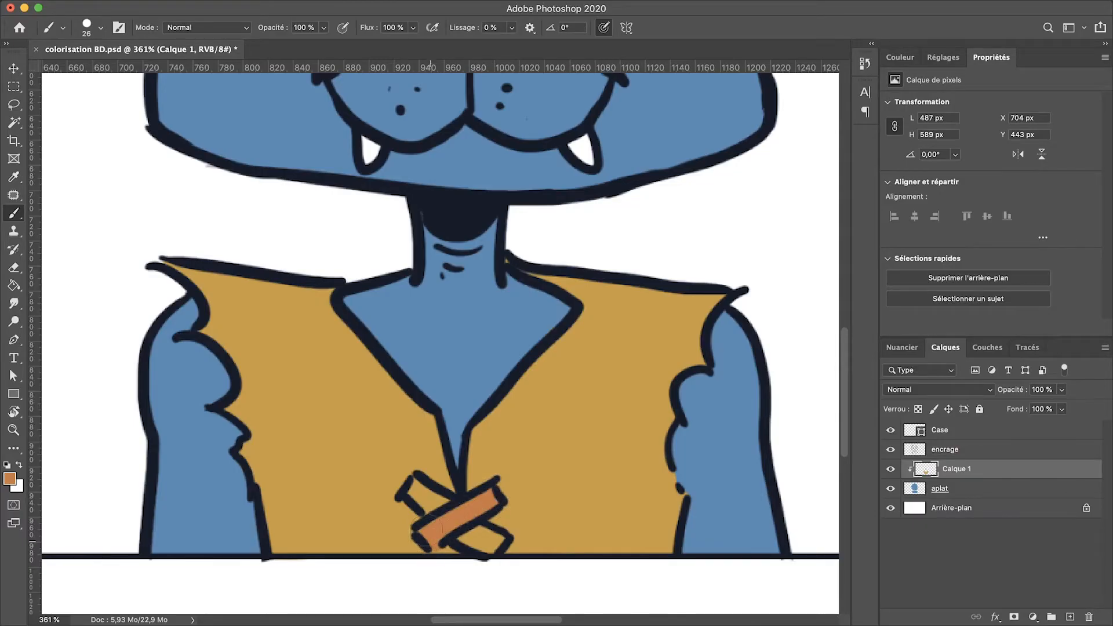
drag(419, 492, 440, 503)
drag(479, 535, 491, 537)
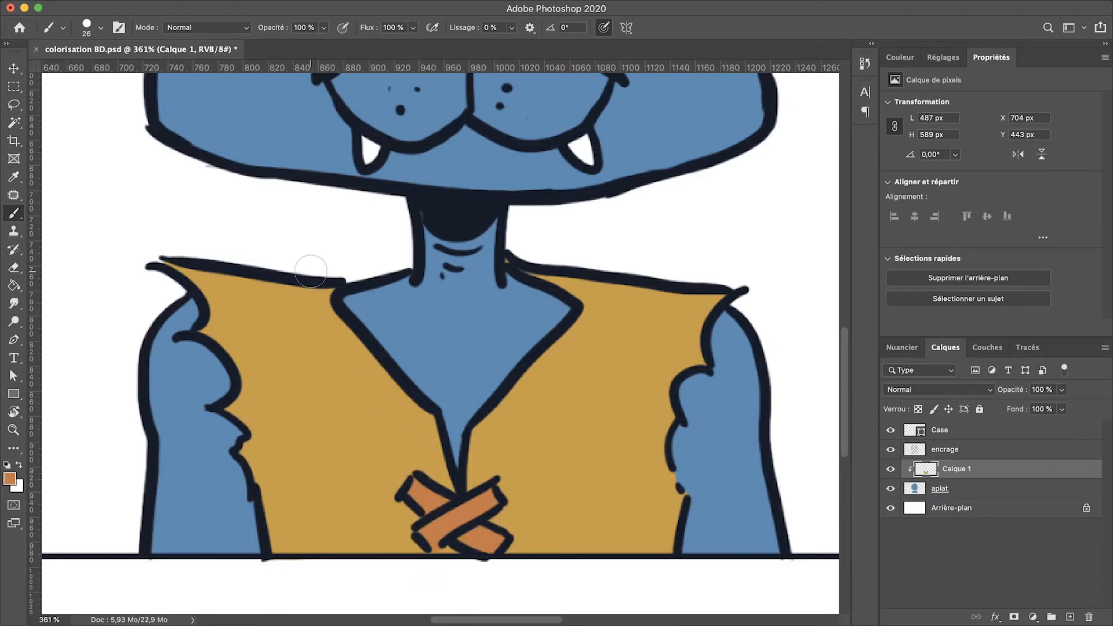
Choose a grey-beige (about #b0a596), enlarge the brush to 163 px and paint the helmet and its horns.
key(super+1)
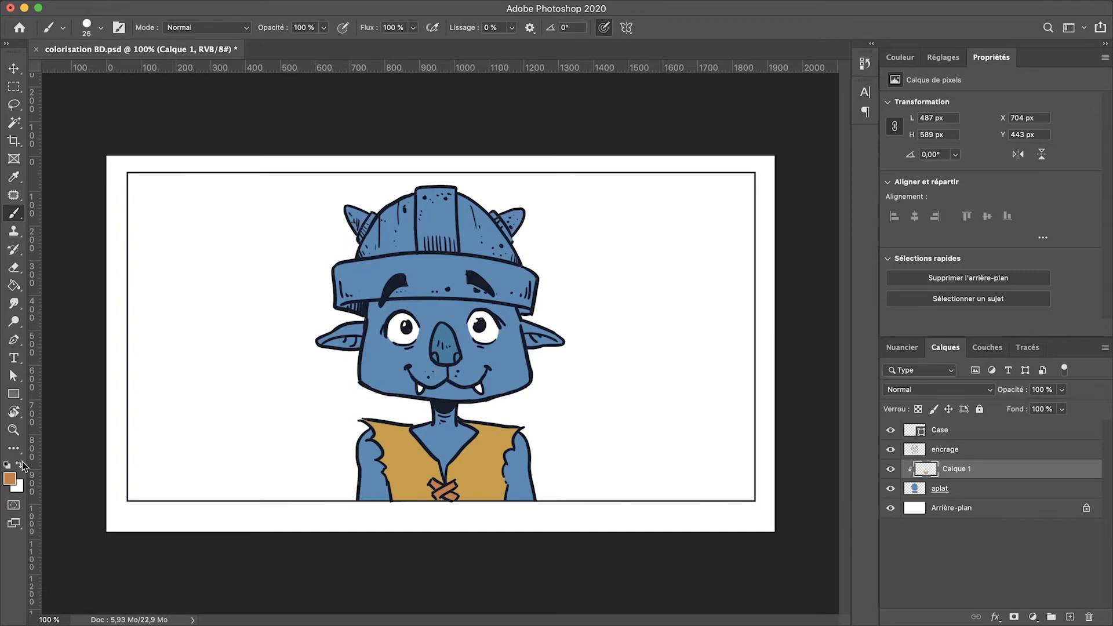
click(10, 479)
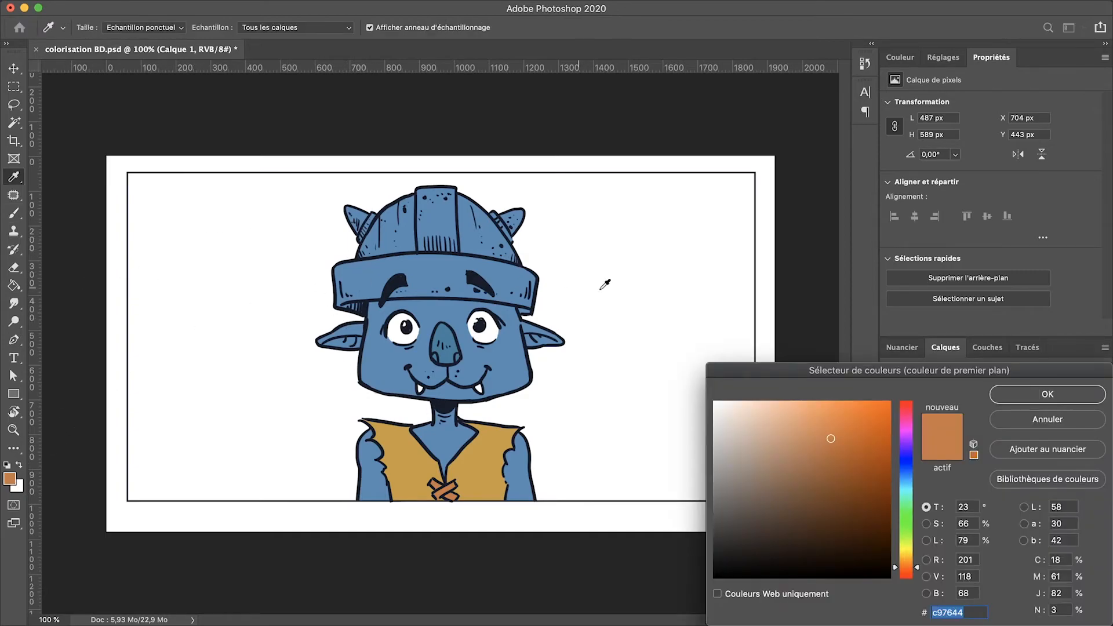
click(905, 559)
mouse_move(742, 453)
mouse_down()
mouse_move(751, 456)
mouse_move(739, 456)
mouse_up()
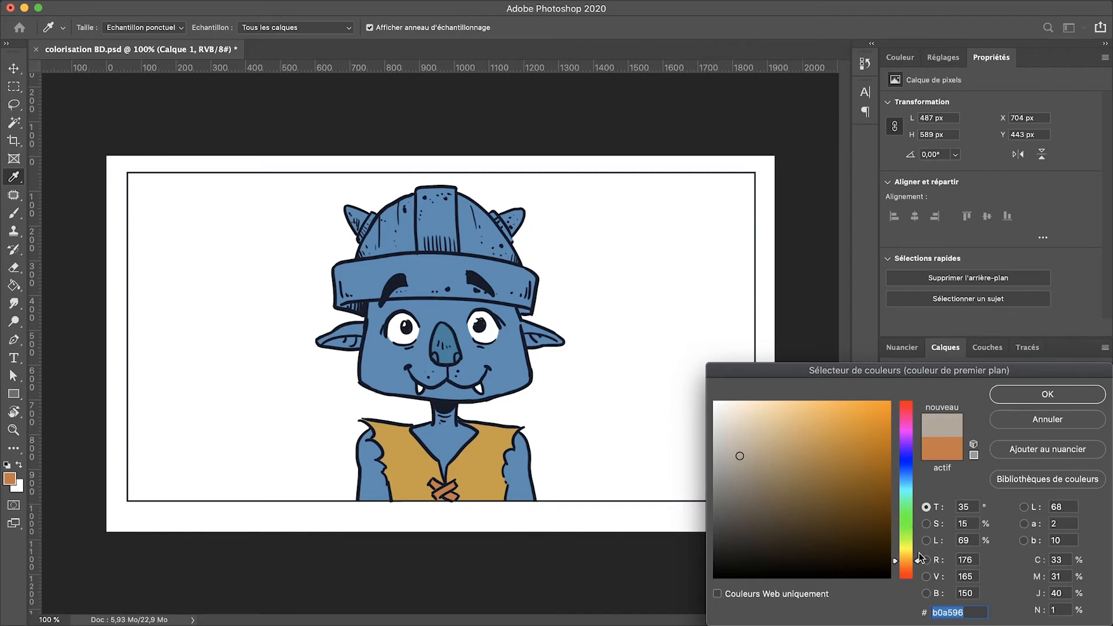
click(1008, 397)
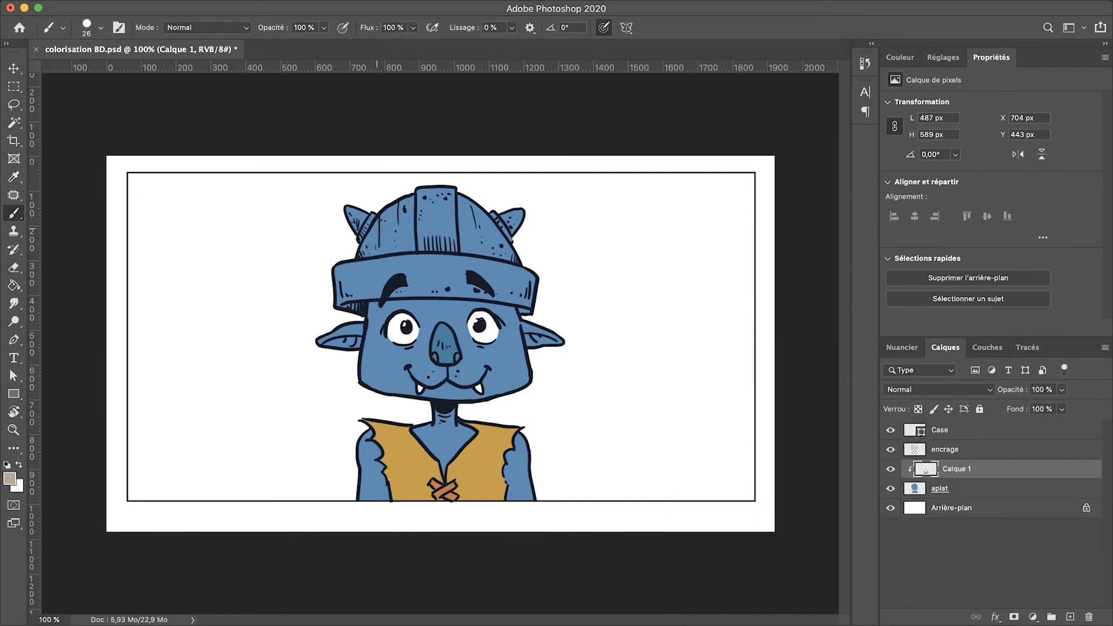
drag(346, 202, 414, 252)
right_click(374, 215)
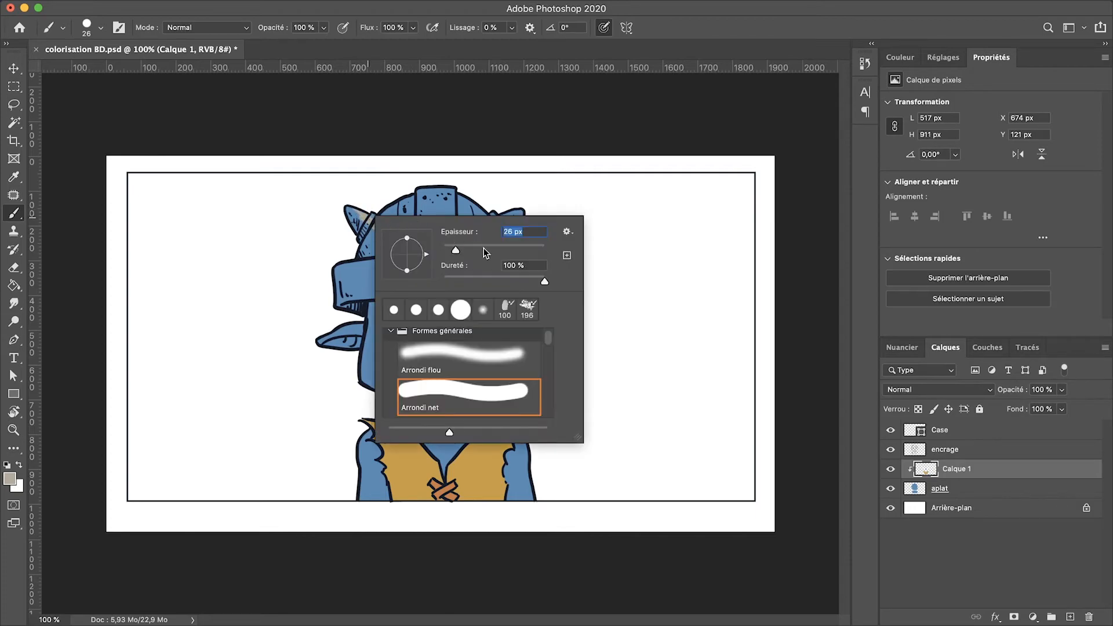
drag(484, 249, 509, 249)
mouse_move(334, 220)
mouse_down()
mouse_move(377, 235)
mouse_move(355, 215)
mouse_move(423, 205)
mouse_move(542, 223)
mouse_move(407, 173)
mouse_move(466, 243)
mouse_move(547, 297)
mouse_move(435, 274)
mouse_move(303, 285)
mouse_up()
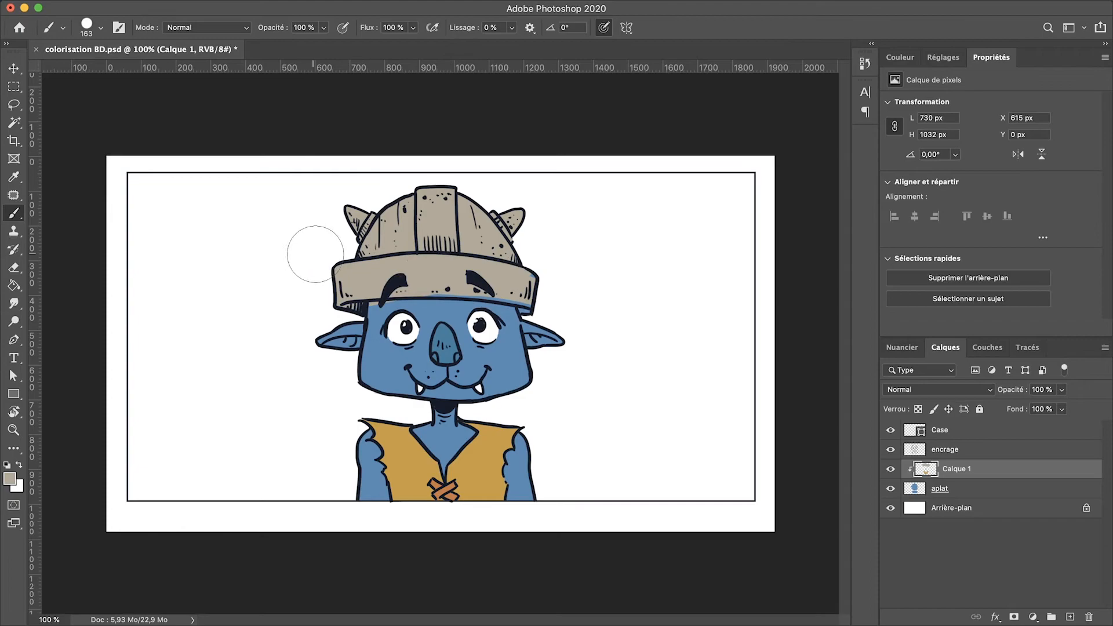
Reduce the brush to 31 px, fill the unpainted gaps along the helmet's brim in grey-beige, and erase the overflow on the forehead.
scroll(416, 220, up, 3)
scroll(255, 250, up, 3)
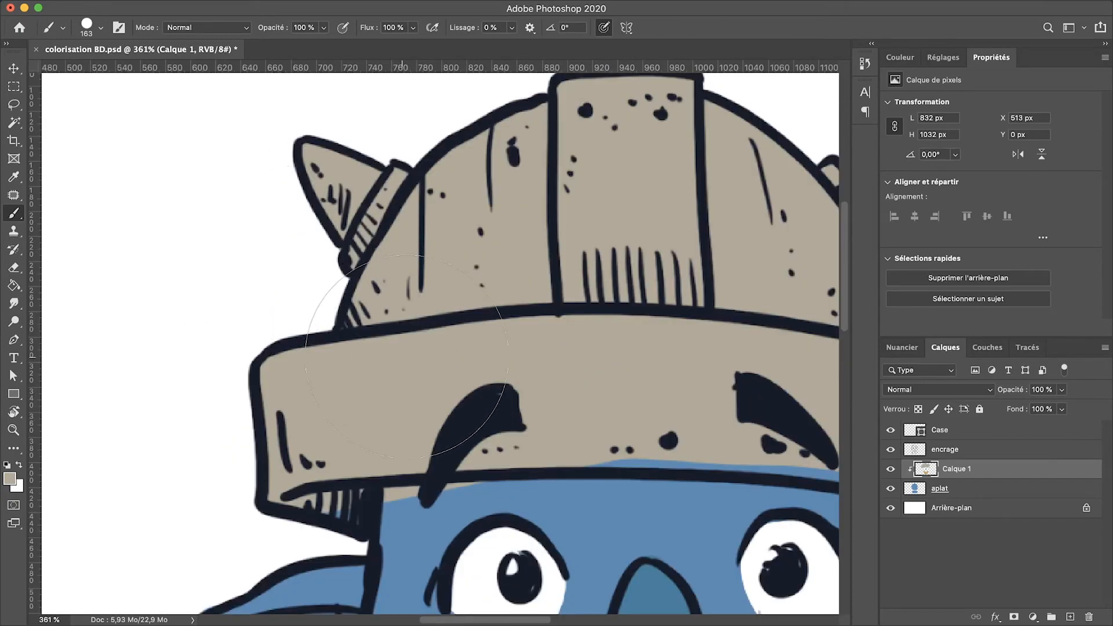
mouse_move(460, 342)
mouse_down()
mouse_move(340, 393)
mouse_move(274, 396)
mouse_move(321, 318)
mouse_up()
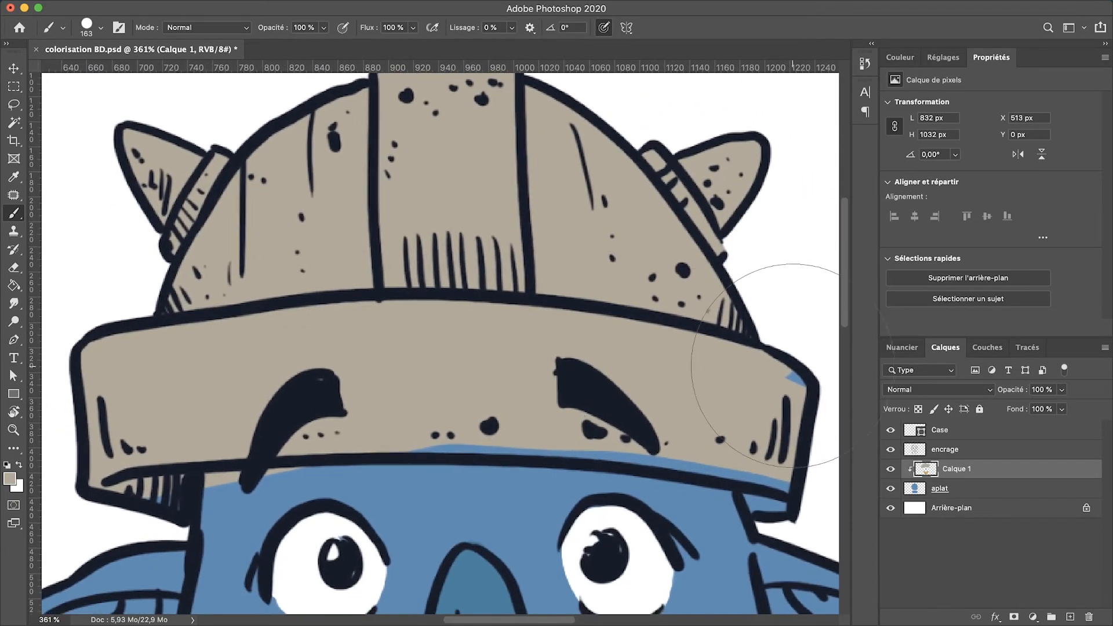
right_click(573, 316)
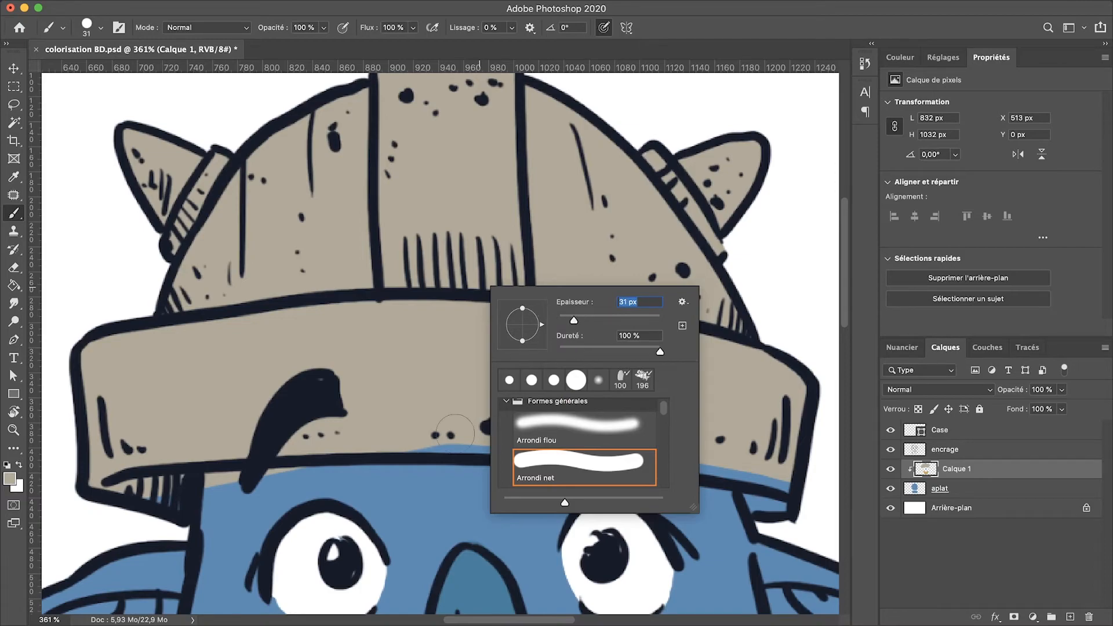
click(443, 417)
drag(524, 439, 410, 445)
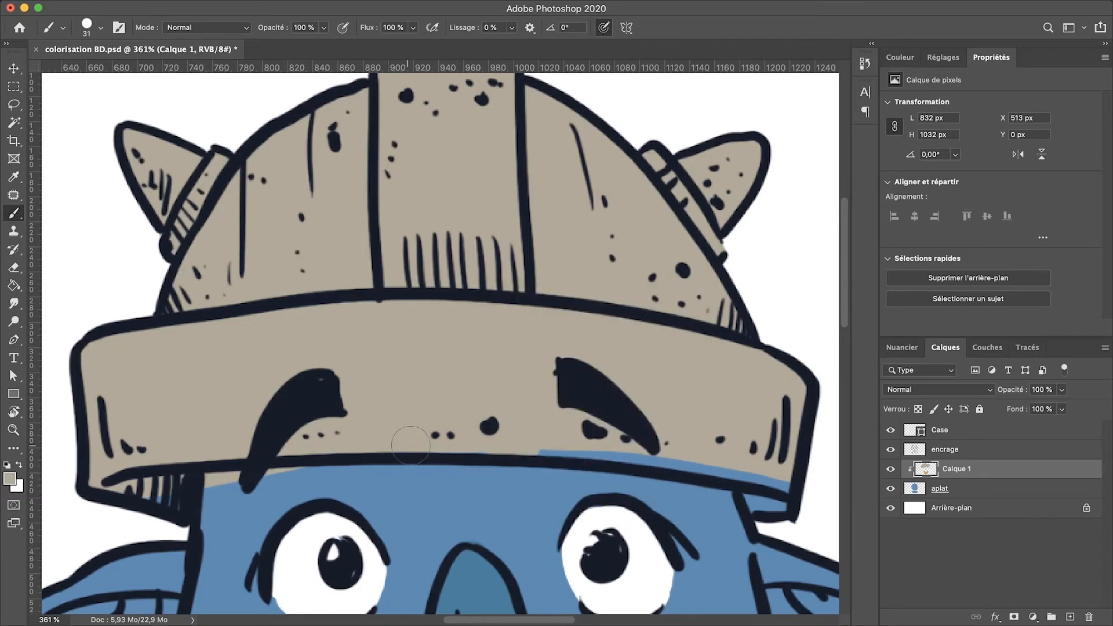
mouse_move(523, 448)
mouse_down()
mouse_move(636, 450)
mouse_move(756, 474)
mouse_move(759, 506)
mouse_move(775, 508)
mouse_move(783, 487)
mouse_up()
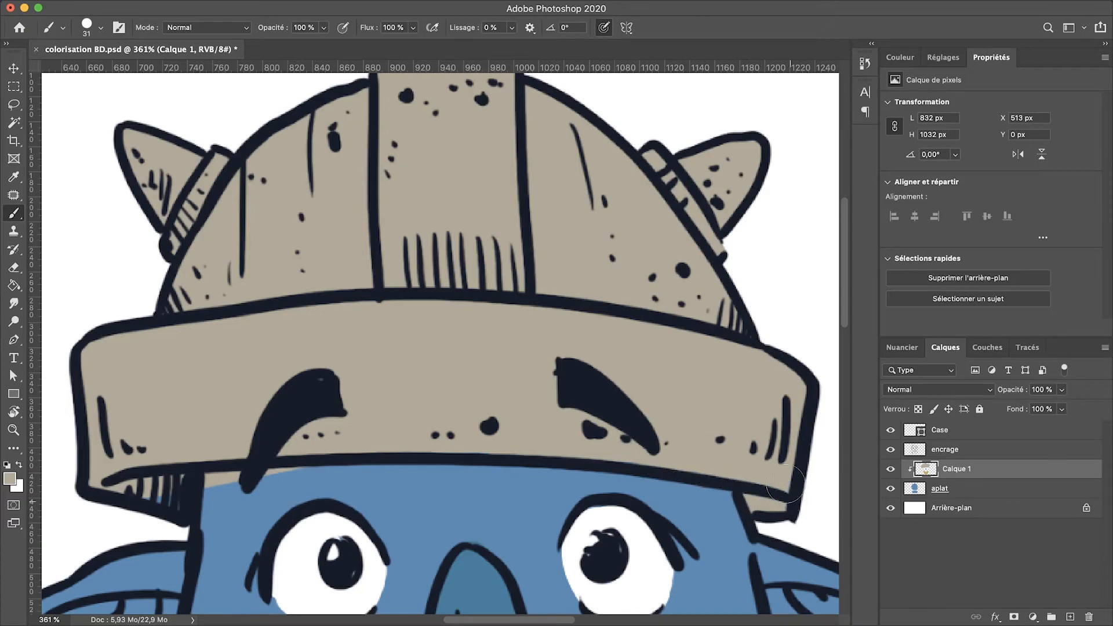
mouse_move(158, 515)
mouse_down()
mouse_move(175, 483)
mouse_move(139, 496)
mouse_up()
key(e)
drag(281, 464, 209, 490)
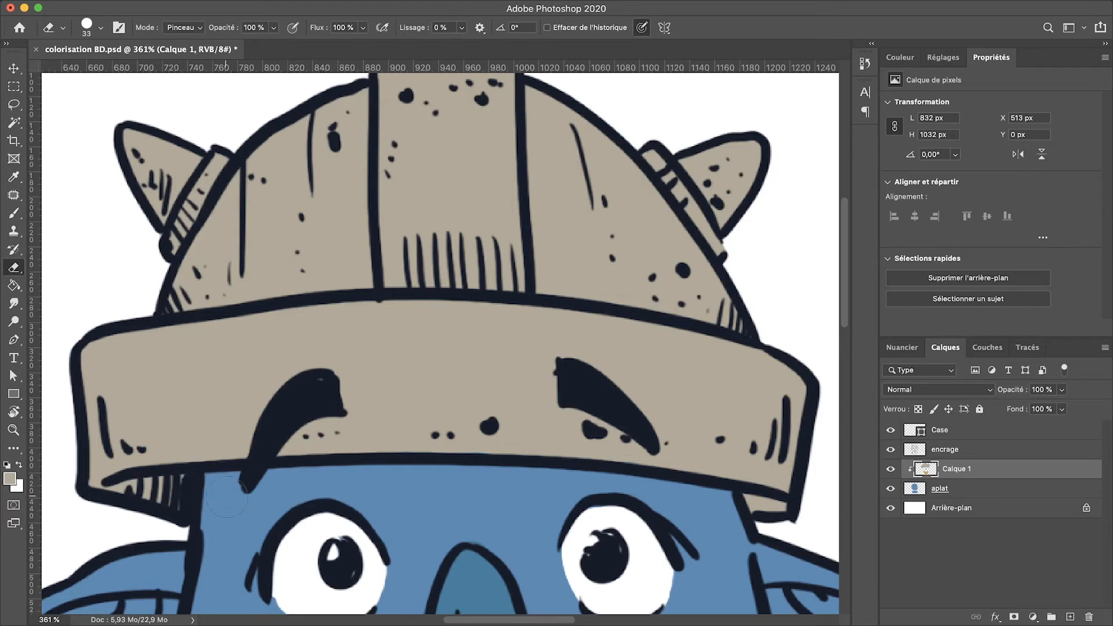
Set the foreground colour to darker beige #a19177 and paint the bands at the base of both horns and the helmet's central band.
mouse_move(263, 341)
mouse_down()
mouse_move(350, 454)
mouse_move(356, 424)
mouse_up()
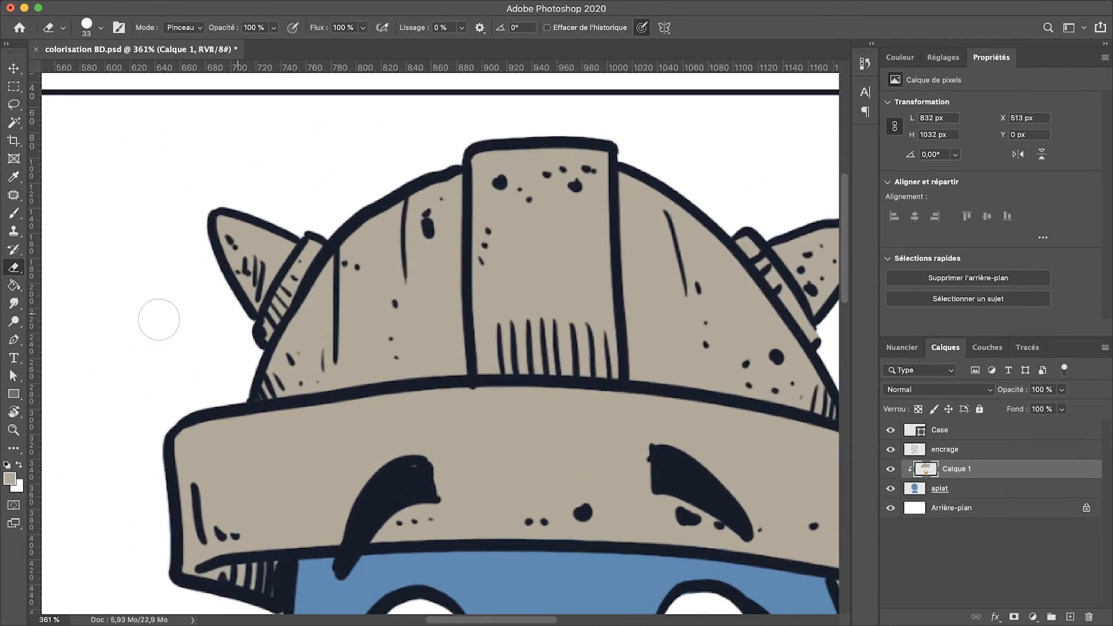
click(9, 477)
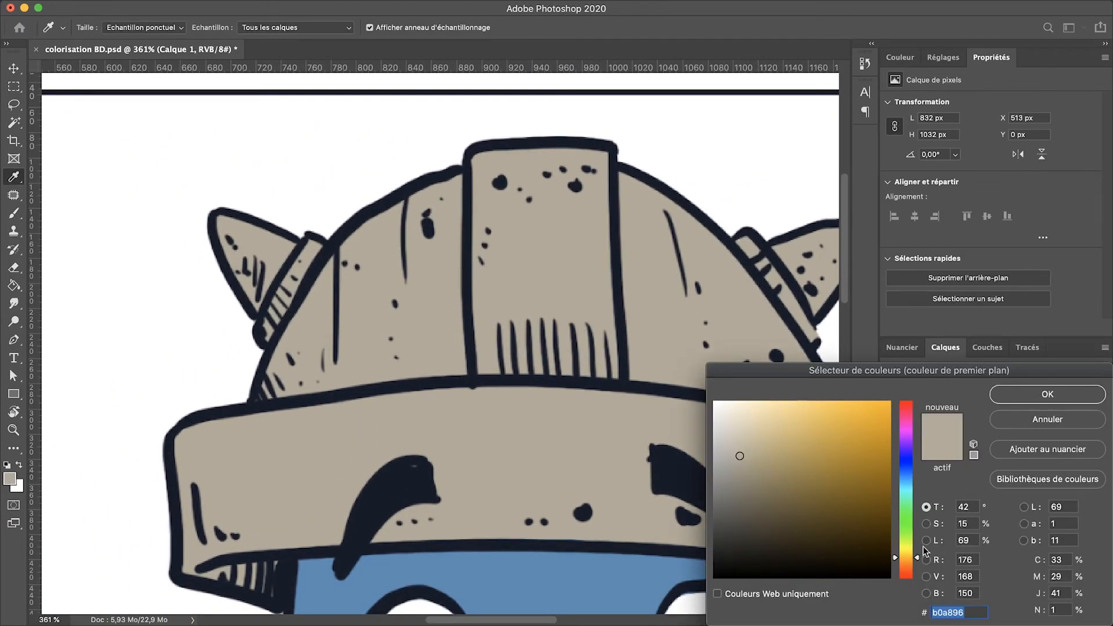
click(905, 558)
click(759, 466)
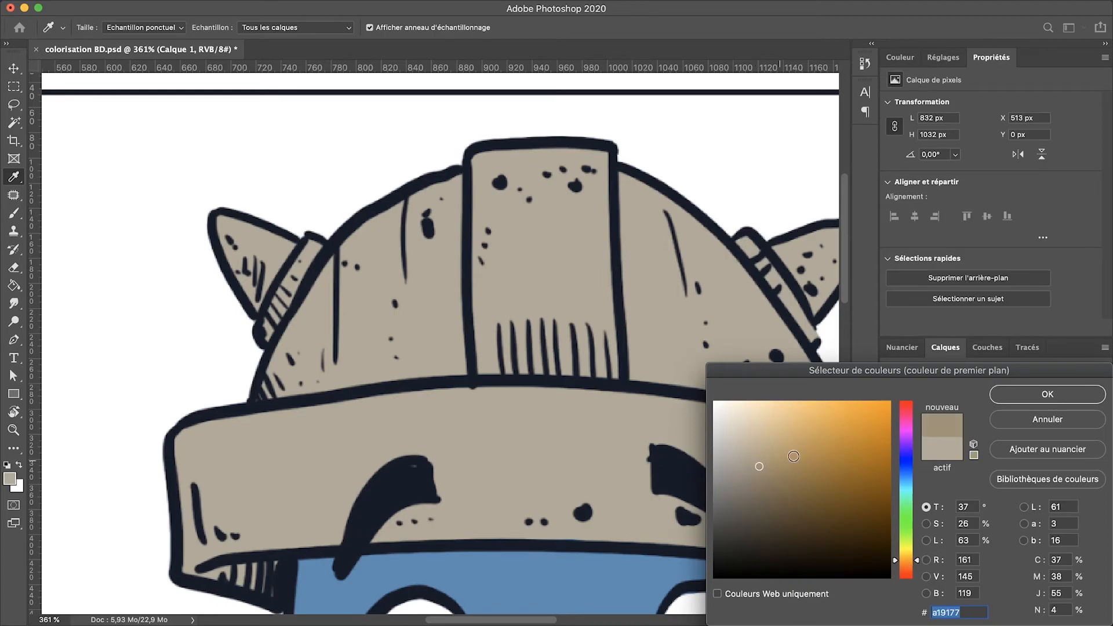
click(1046, 394)
drag(313, 239, 293, 284)
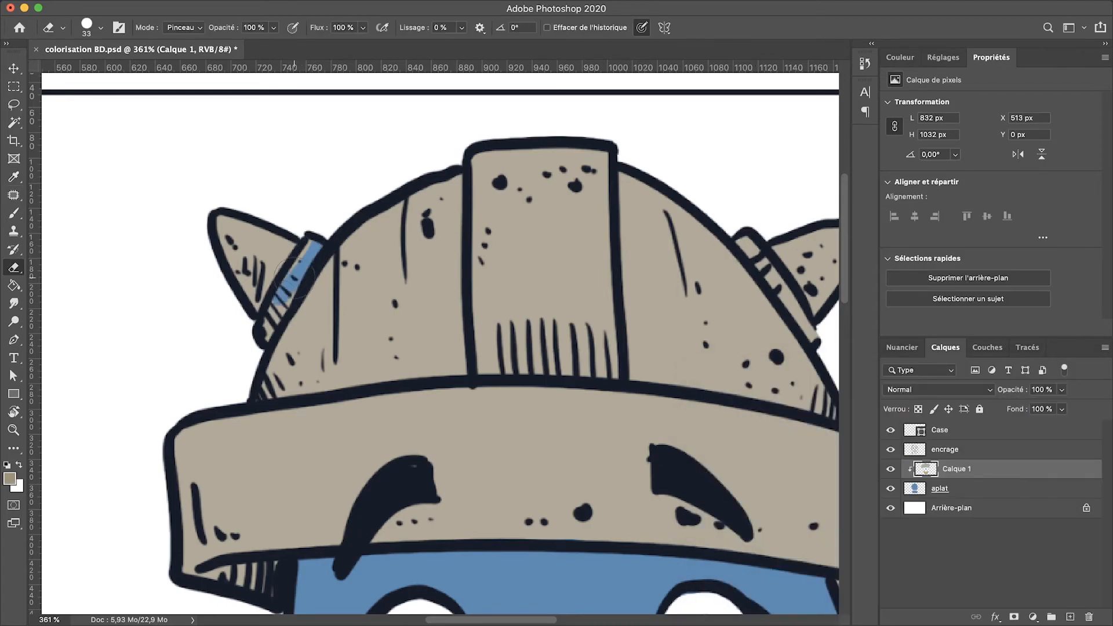
key(b)
drag(314, 239, 284, 291)
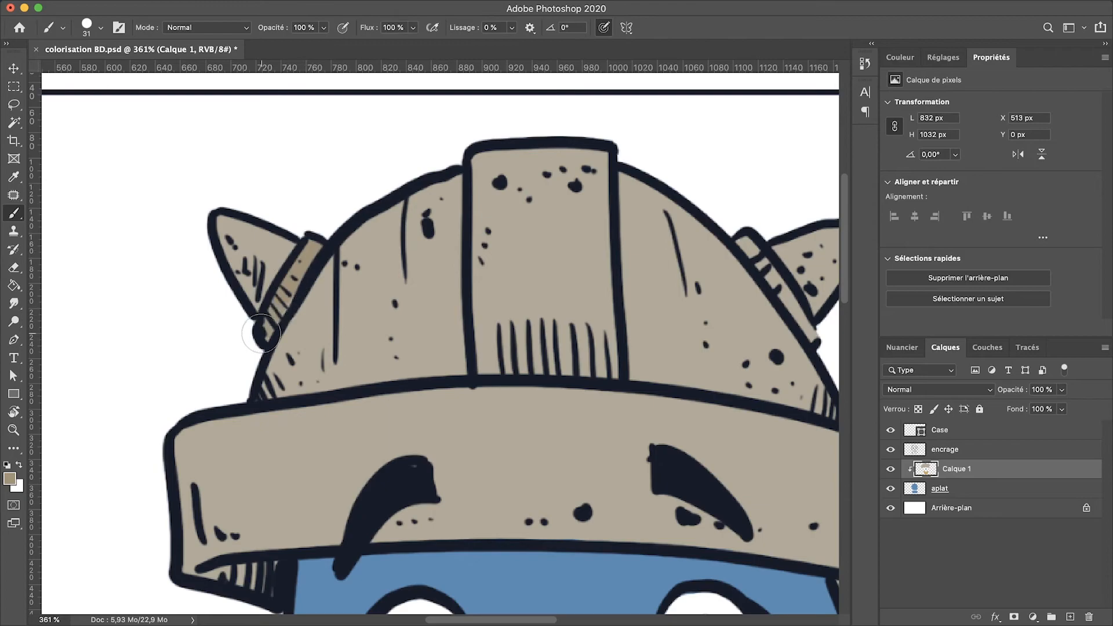
drag(747, 241, 819, 336)
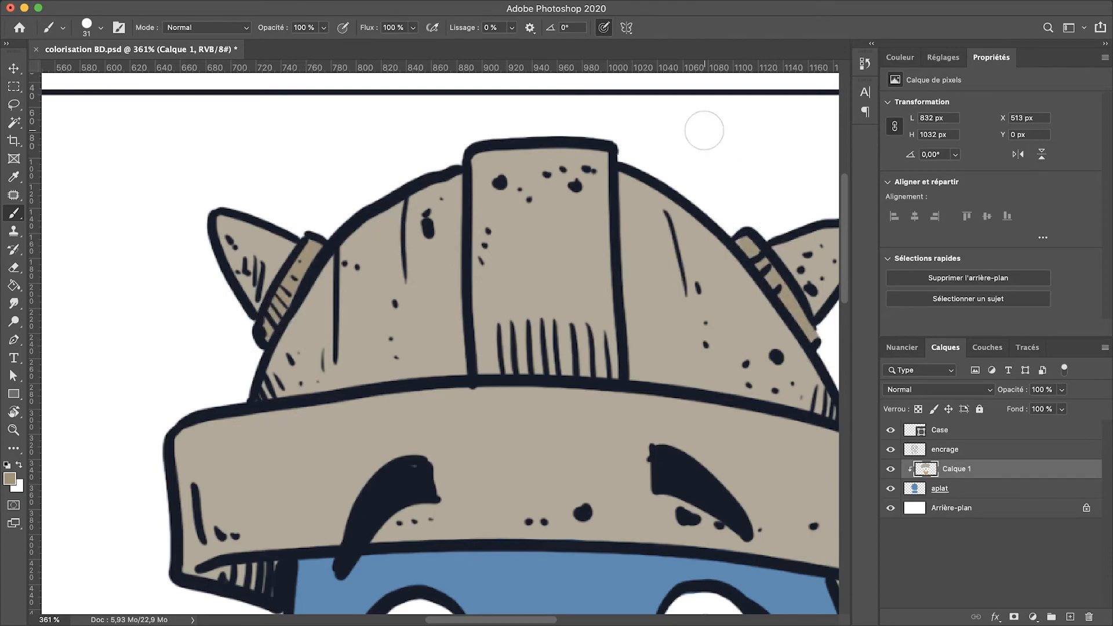
mouse_move(603, 146)
mouse_down()
mouse_move(596, 348)
mouse_move(605, 364)
mouse_move(493, 371)
mouse_move(487, 174)
mouse_move(499, 342)
mouse_move(531, 268)
mouse_move(551, 347)
mouse_move(574, 156)
mouse_move(562, 153)
mouse_move(519, 296)
mouse_up()
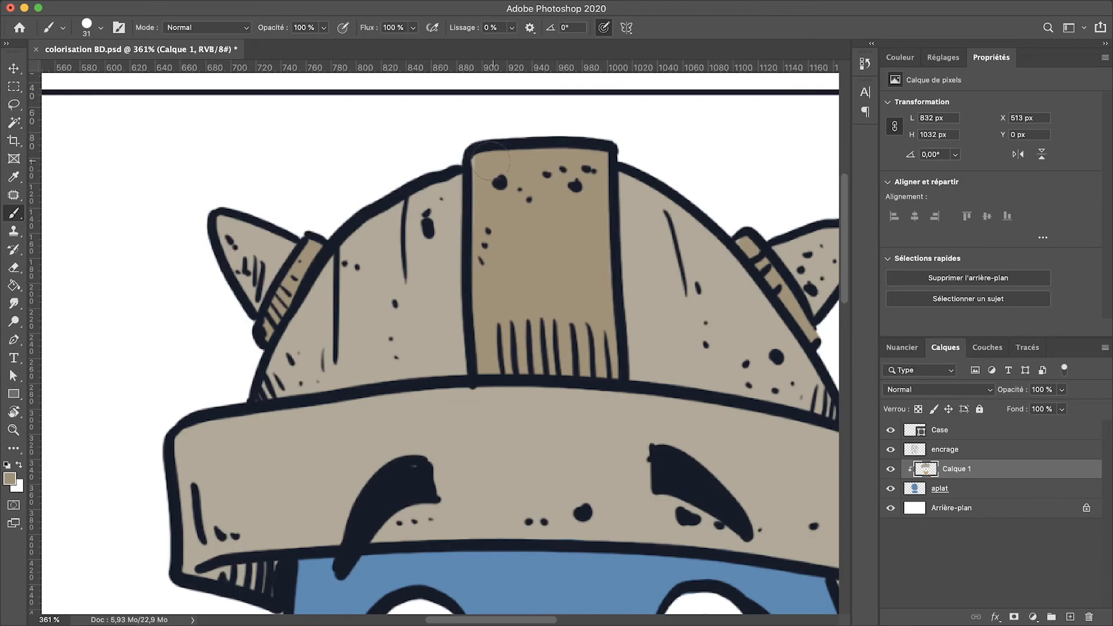
Change the foreground colour to a lighter, warmer beige and paint both helmet horns up to their base bands.
click(10, 478)
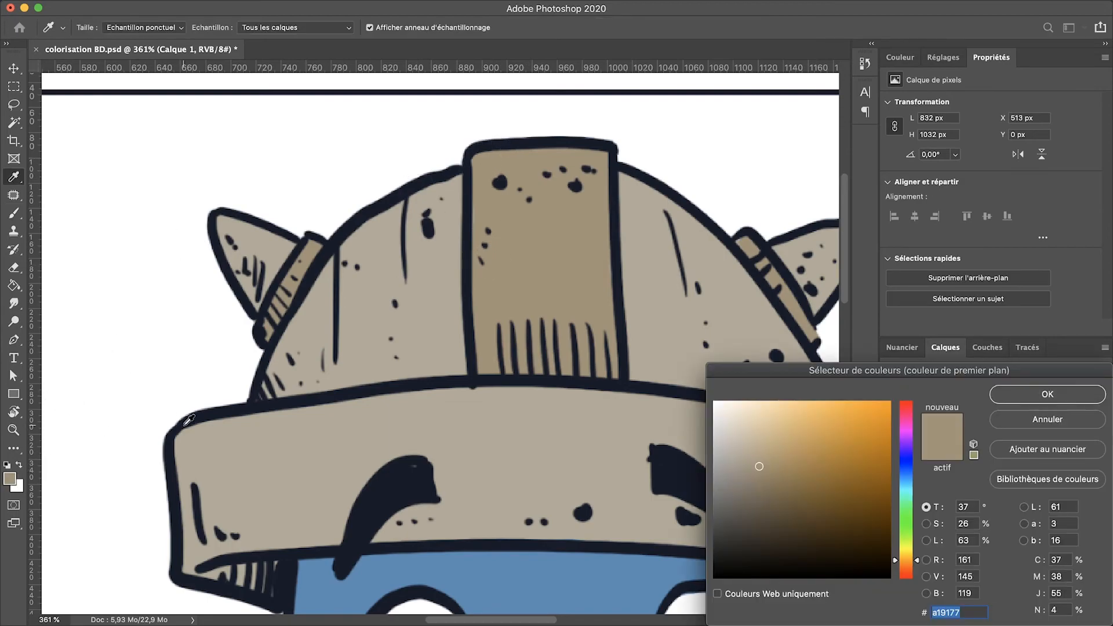
click(752, 430)
click(1047, 394)
key(b)
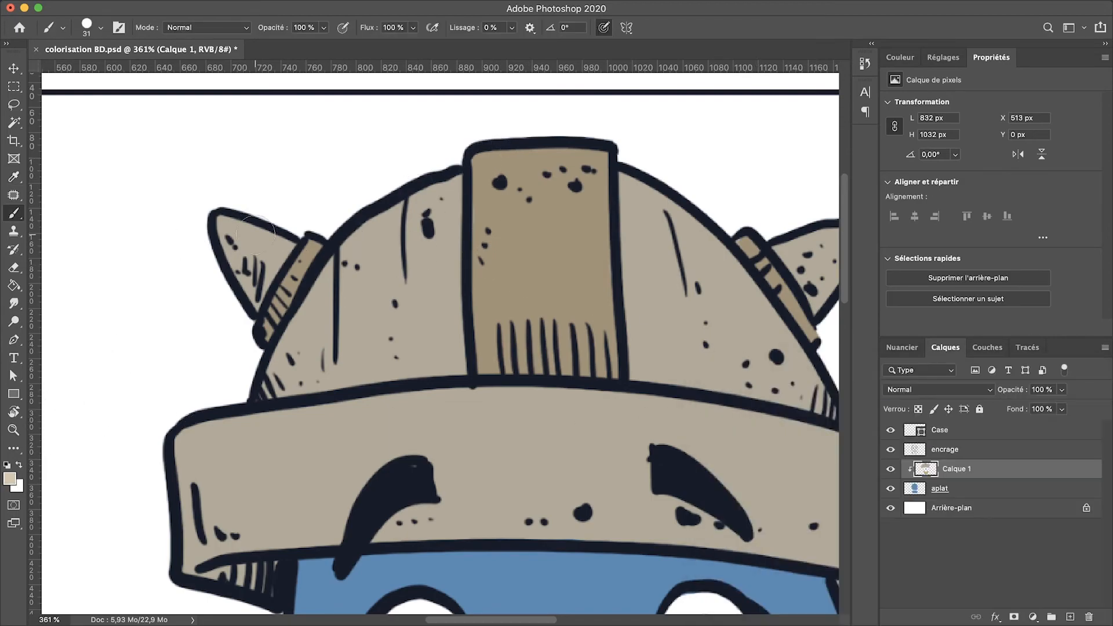
mouse_move(292, 241)
mouse_down()
mouse_move(249, 301)
mouse_move(234, 223)
mouse_move(247, 305)
mouse_up()
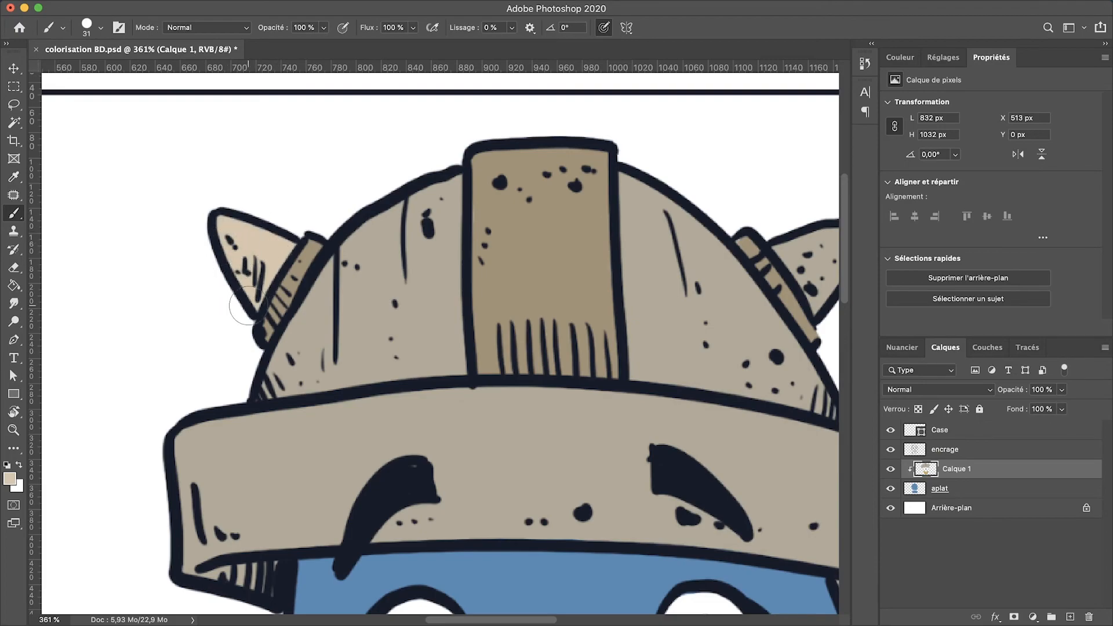
mouse_move(780, 241)
mouse_down()
mouse_move(660, 221)
mouse_move(735, 273)
mouse_move(726, 218)
mouse_up()
key(super+1)
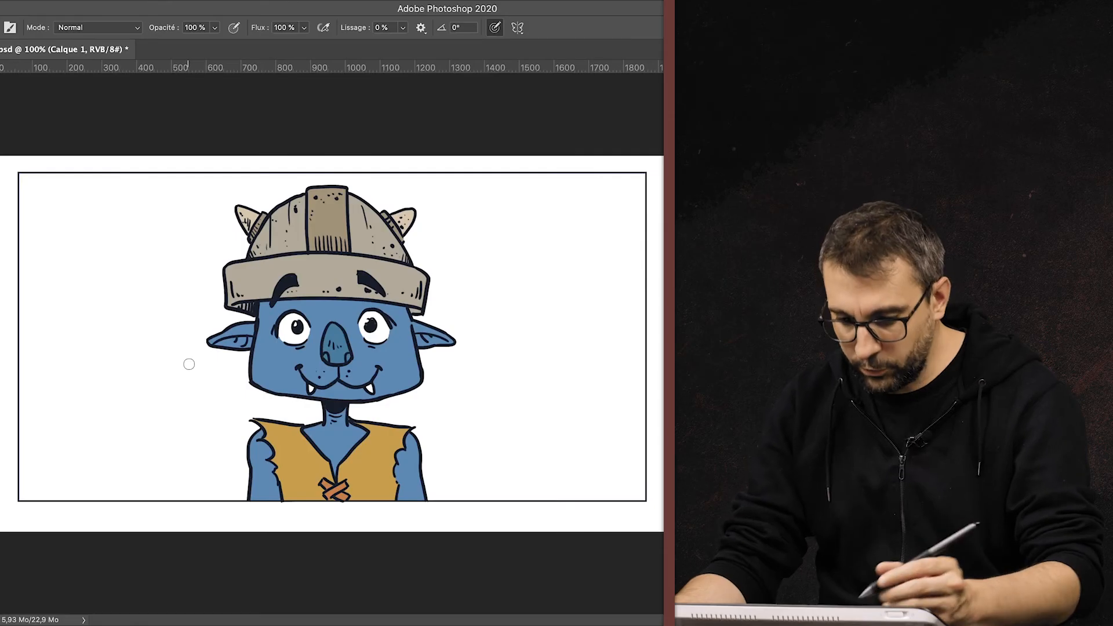